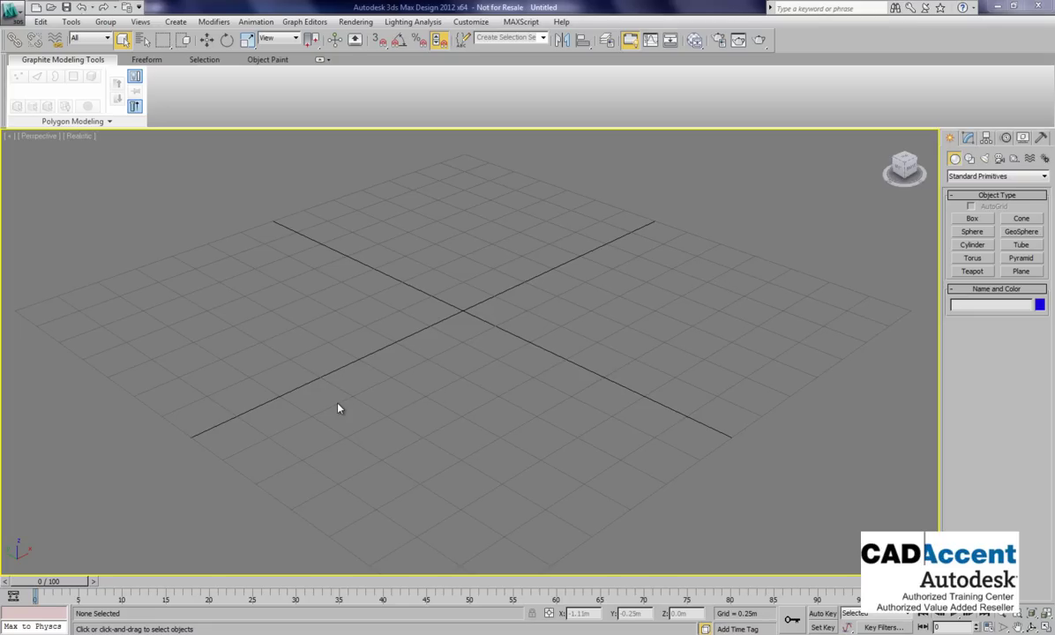
Draw a plane of about 3.33m by 3.36m across the ground grid in the Perspective viewport.
{"action": "left_click_drag", "start_coordinate": [490, 322], "coordinate": [407, 379]}
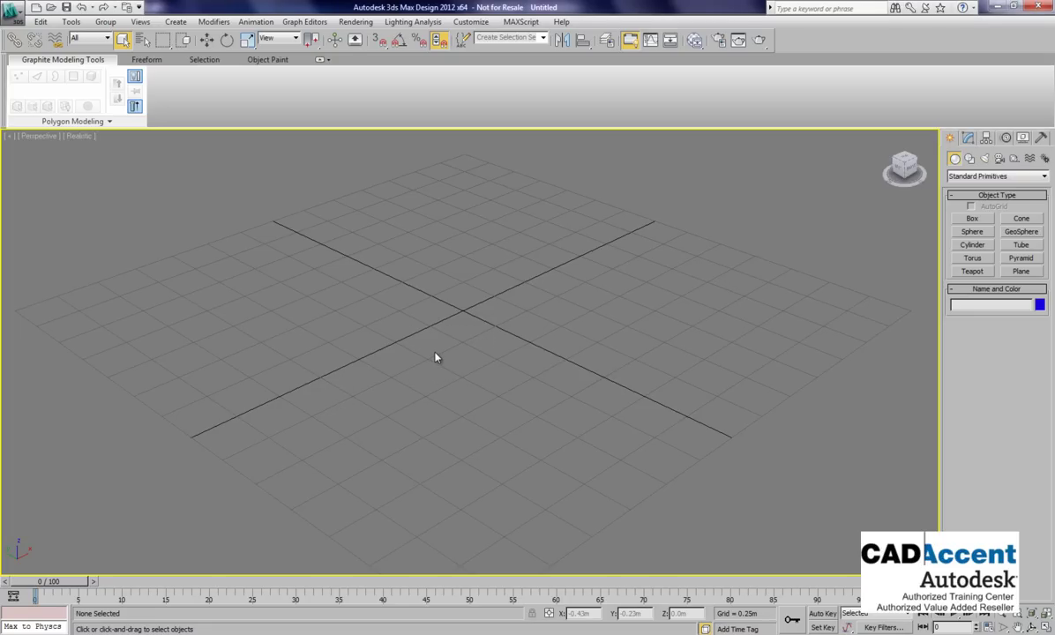
{"action": "left_click", "coordinate": [1021, 271]}
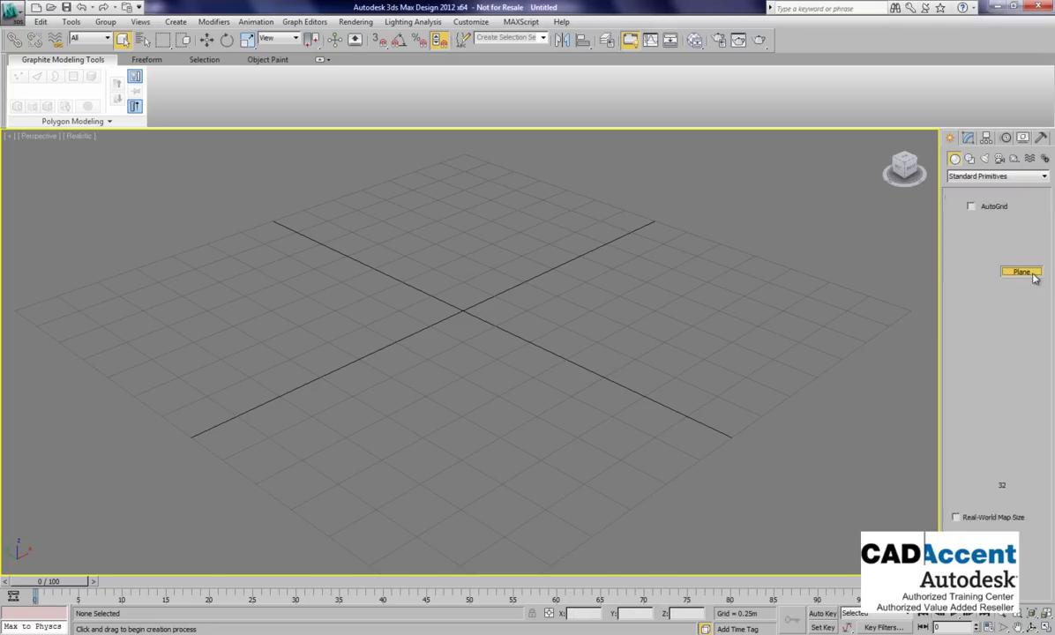
{"action": "left_click_drag", "start_coordinate": [464, 156], "coordinate": [453, 582]}
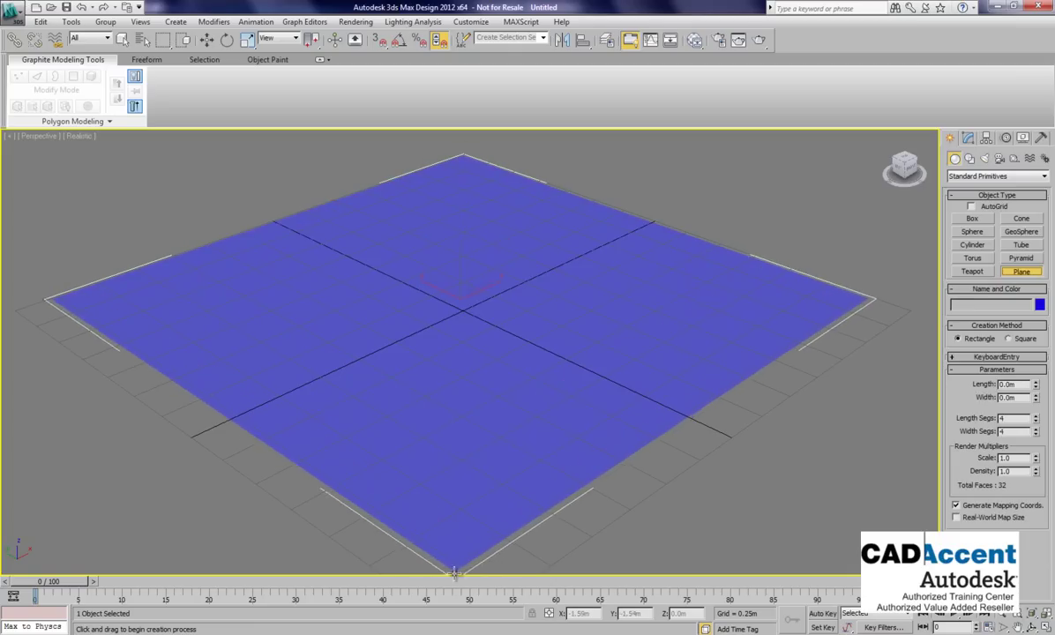
{"action": "scroll", "coordinate": [481, 357], "scroll_direction": "down", "scroll_amount": 3}
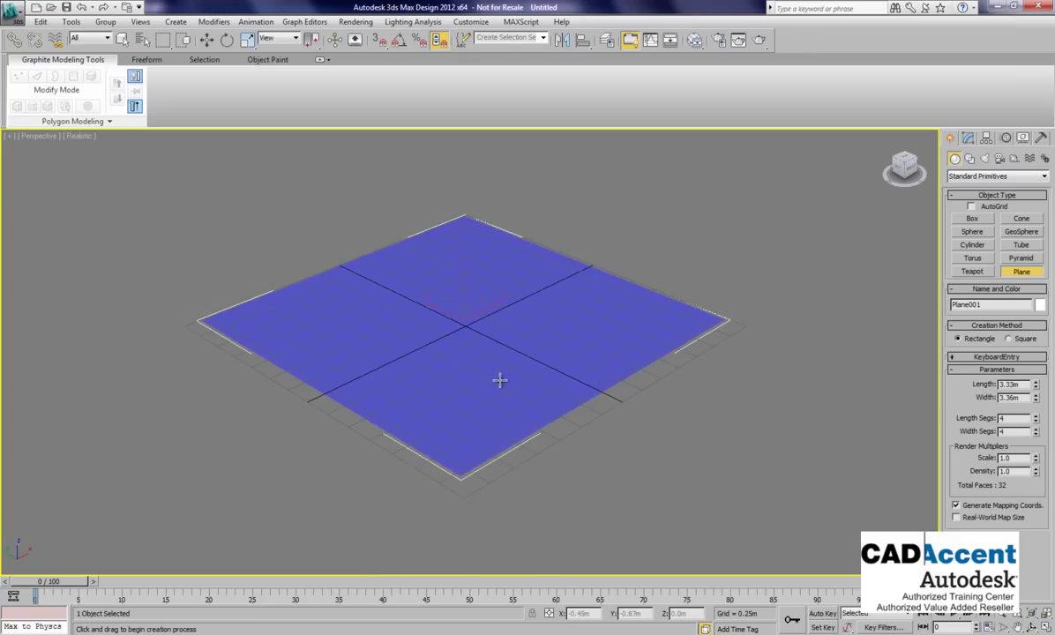
{"action": "mouse_move", "coordinate": [590, 419]}
{"action": "middle_mouse_down", "text": "alt"}
{"action": "mouse_move", "coordinate": [559, 432]}
{"action": "mouse_move", "coordinate": [539, 425]}
{"action": "mouse_move", "coordinate": [524, 504]}
{"action": "mouse_move", "coordinate": [514, 432]}
{"action": "mouse_move", "coordinate": [521, 439]}
{"action": "mouse_move", "coordinate": [533, 415]}
{"action": "middle_mouse_up", "text": "alt"}
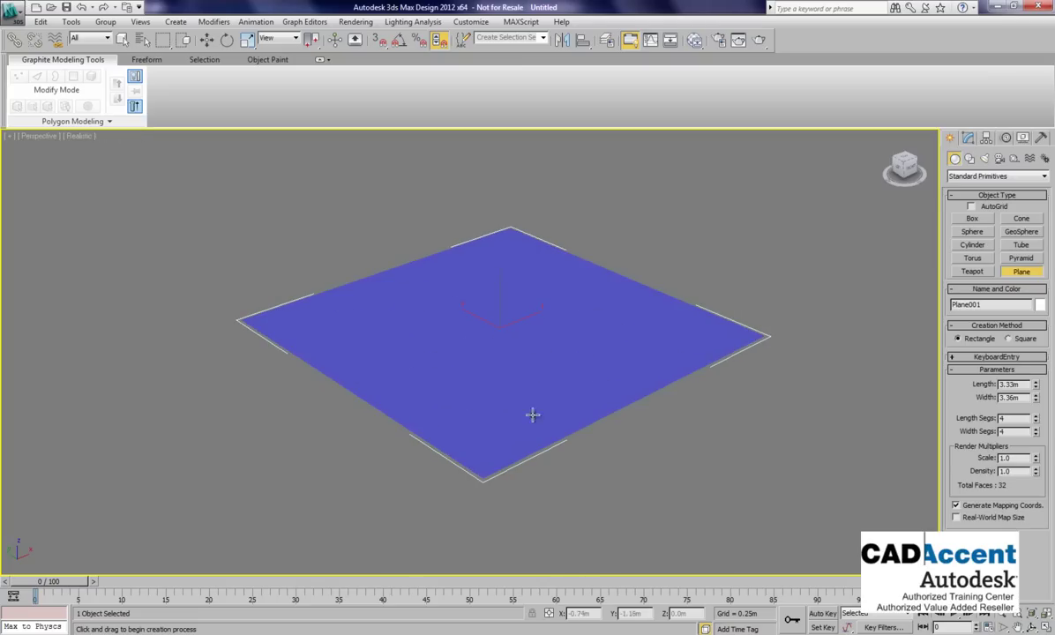
Create a 'MAX Text' text shape and move it over the plane.
{"action": "left_click", "coordinate": [970, 158]}
{"action": "left_click", "coordinate": [973, 281]}
{"action": "left_click", "coordinate": [269, 384]}
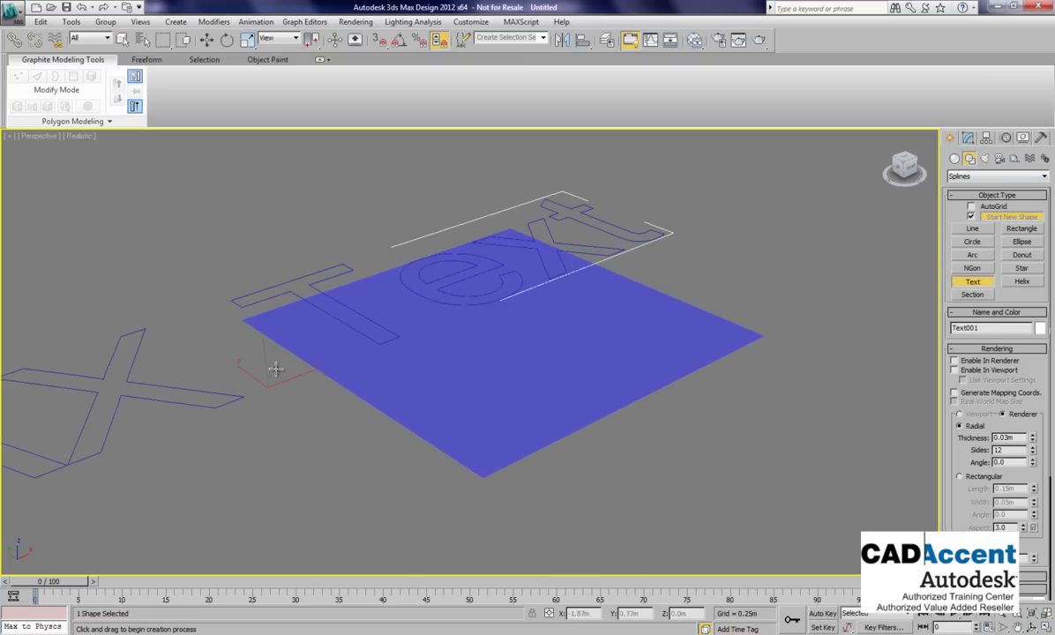
{"action": "key", "text": "w"}
{"action": "left_click_drag", "start_coordinate": [254, 354], "coordinate": [458, 377]}
Resize the plane to 3.7m by 10.3m so it spans beneath the text.
{"action": "scroll", "coordinate": [458, 377], "scroll_direction": "down", "scroll_amount": 5}
{"action": "left_click", "coordinate": [548, 358]}
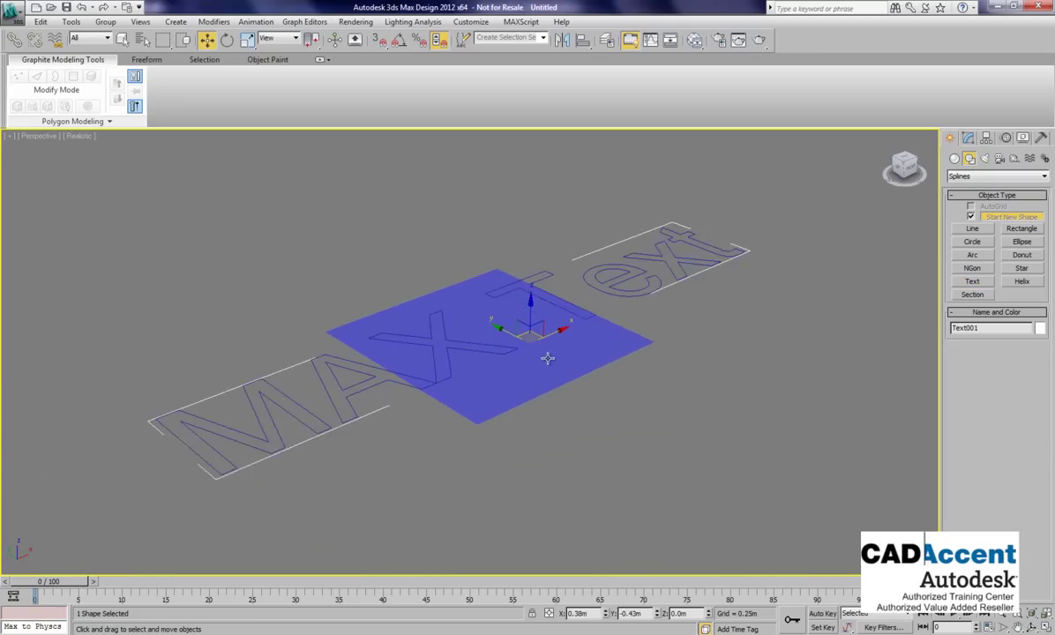
{"action": "scroll", "coordinate": [565, 430], "scroll_direction": "up", "scroll_amount": 3}
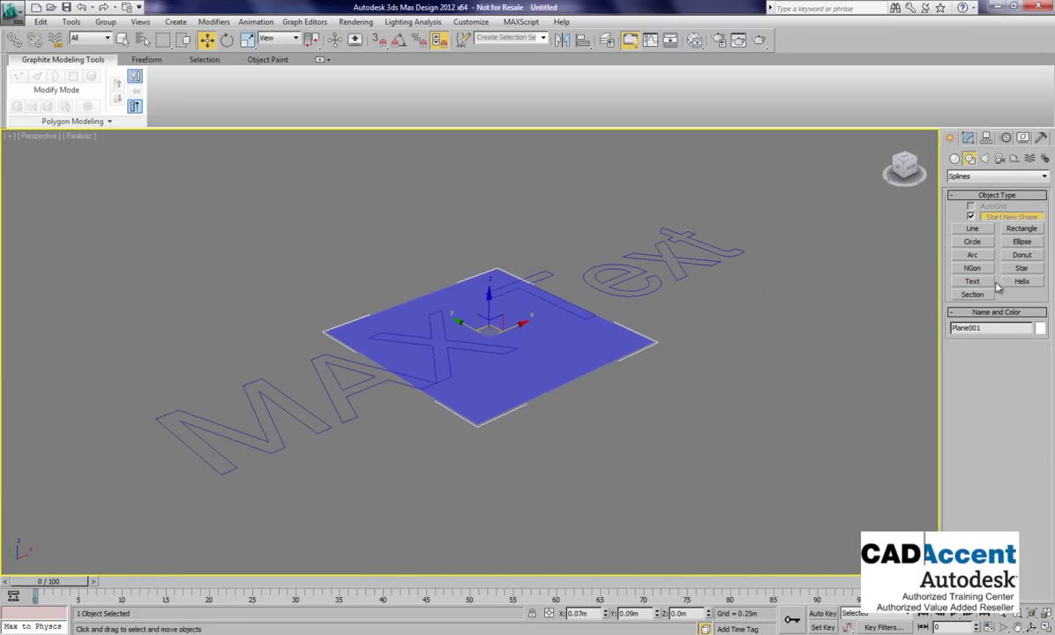
{"action": "left_click", "coordinate": [968, 137]}
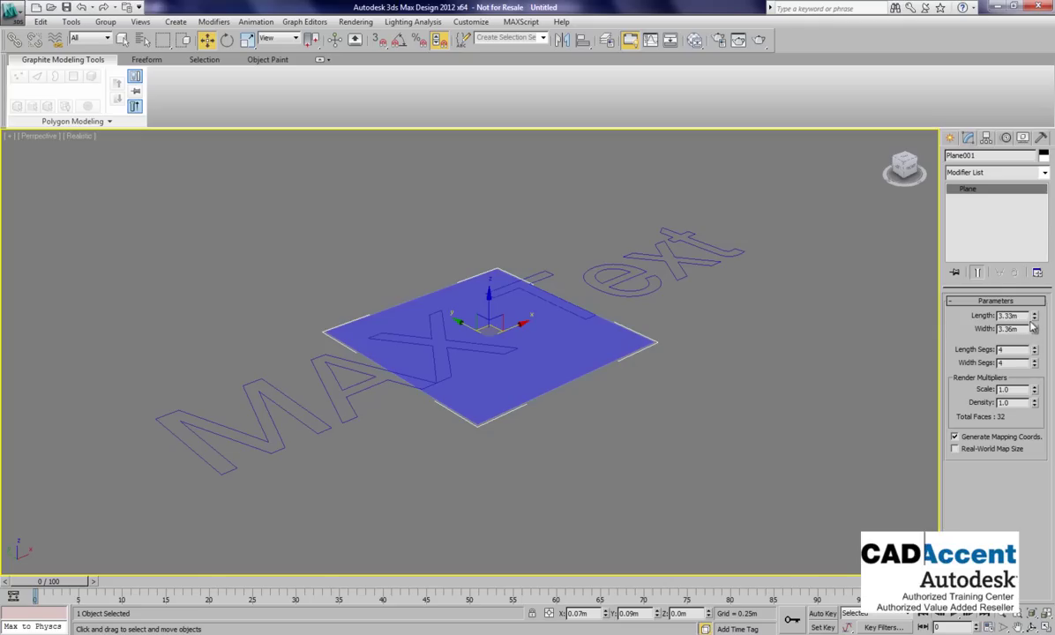
{"action": "left_click_drag", "start_coordinate": [1037, 319], "coordinate": [1039, 193]}
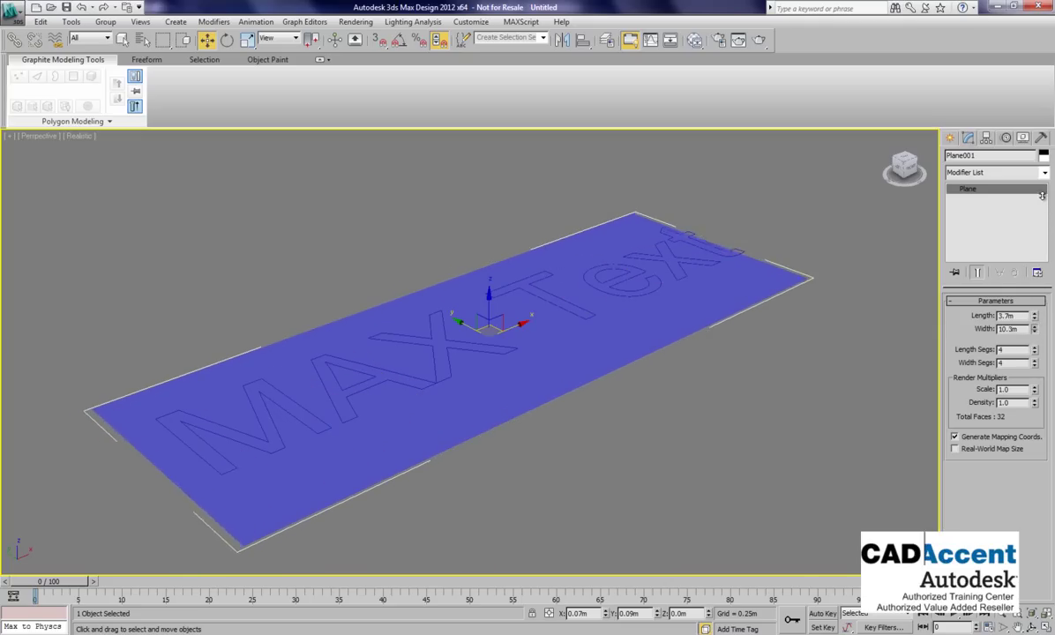
{"action": "left_click", "coordinate": [626, 280]}
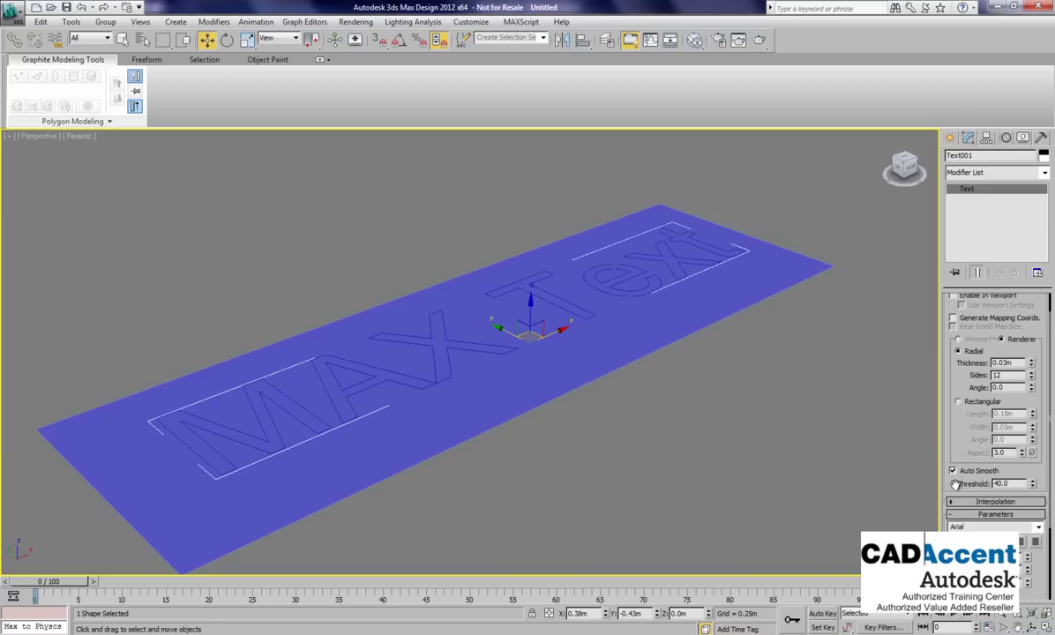
Replace the text wording 'MAX Text' with 'CAD Accent'.
{"action": "scroll", "coordinate": [956, 484], "scroll_direction": "down", "scroll_amount": 3}
{"action": "left_click_drag", "start_coordinate": [975, 506], "coordinate": [880, 508]}
{"action": "key", "text": "BackSpace"}
{"action": "type", "text": "CAD Accent"}
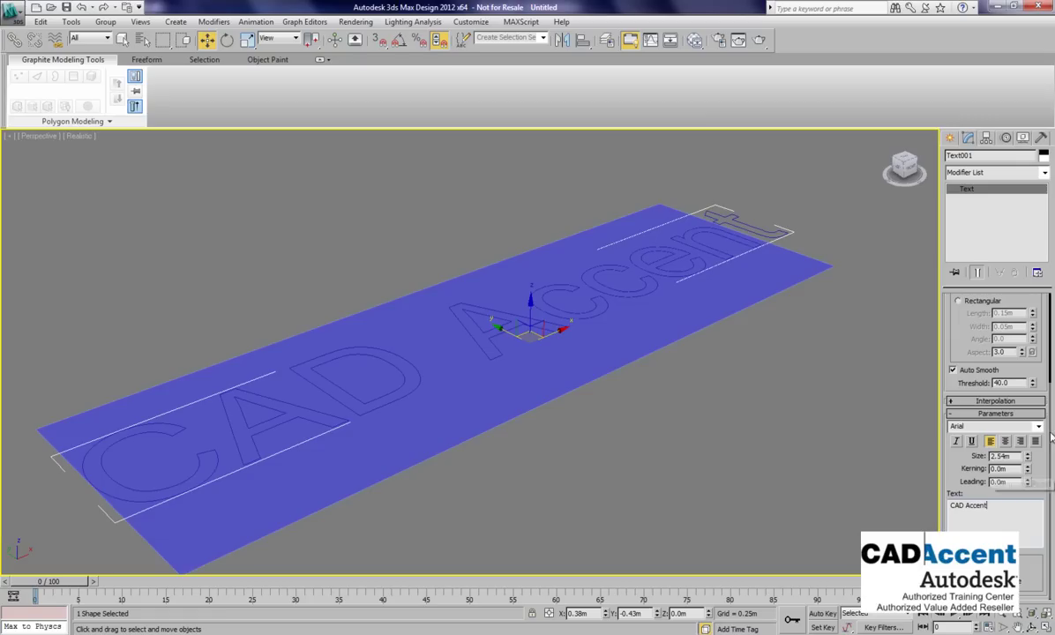
Change the text's font to ISOCPEUR.
{"action": "left_click", "coordinate": [1041, 427]}
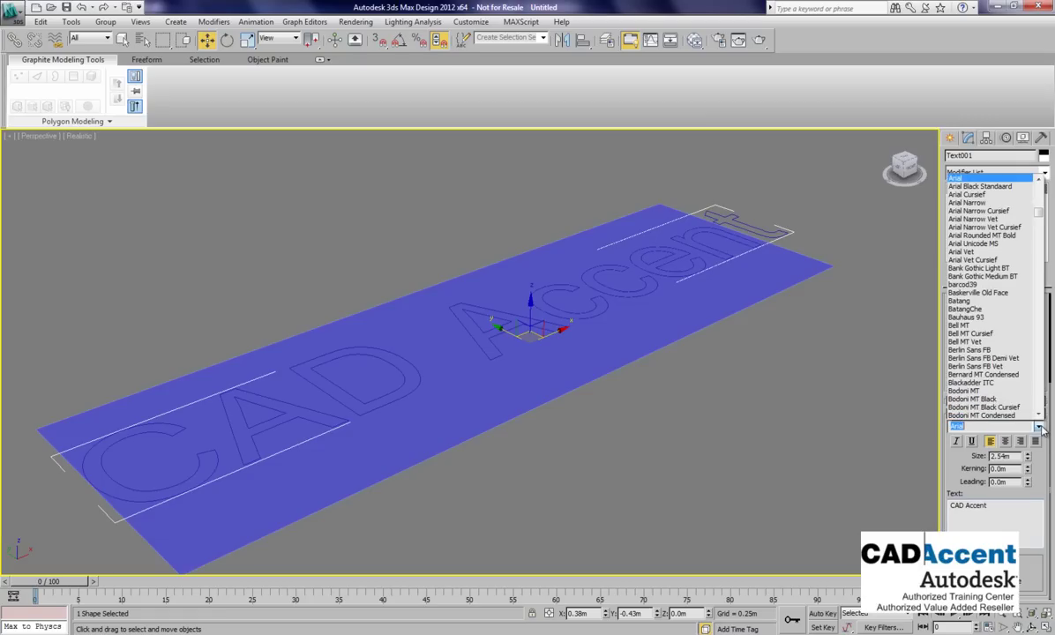
{"action": "type", "text": "iso"}
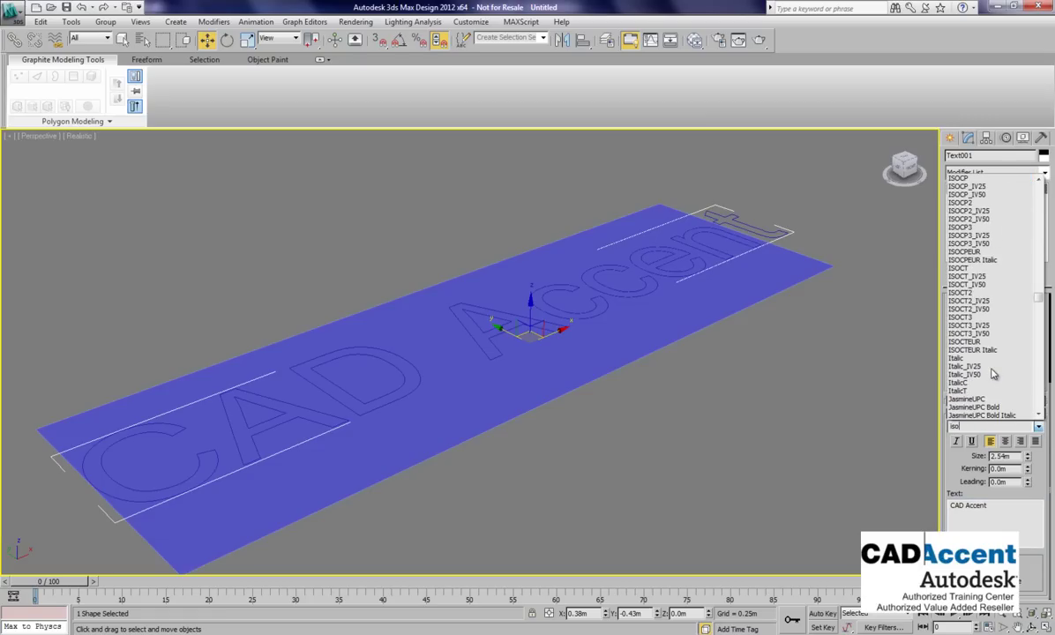
{"action": "left_click", "coordinate": [964, 251]}
{"action": "scroll", "coordinate": [959, 348], "scroll_direction": "up", "scroll_amount": 2}
{"action": "scroll", "coordinate": [955, 358], "scroll_direction": "up", "scroll_amount": 2}
{"action": "scroll", "coordinate": [951, 365], "scroll_direction": "up", "scroll_amount": 2}
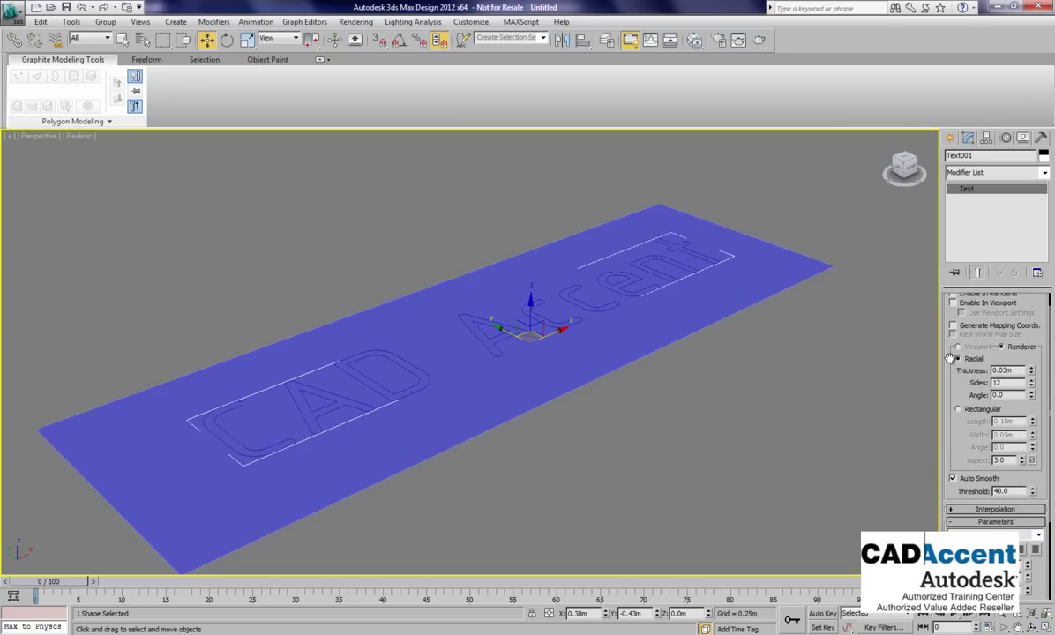
{"action": "scroll", "coordinate": [952, 358], "scroll_direction": "up", "scroll_amount": 2}
Make the letters render as 0.06m-thick tubes and rotate the text 90° on X to stand upright.
{"action": "left_click", "coordinate": [954, 315]}
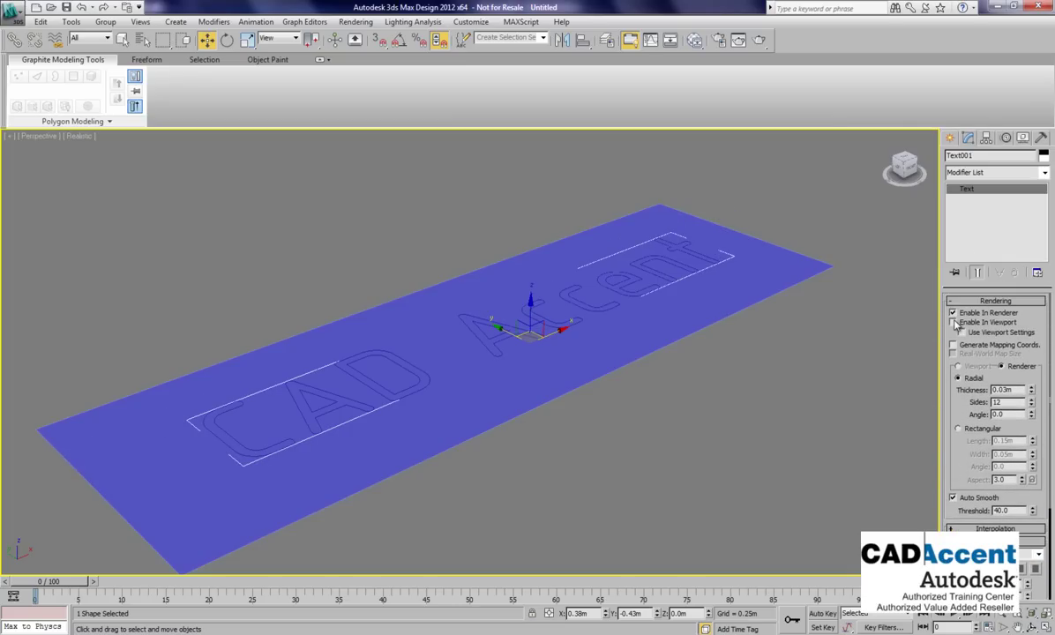
{"action": "mouse_move", "coordinate": [1033, 390]}
{"action": "left_mouse_down"}
{"action": "mouse_move", "coordinate": [1033, 358]}
{"action": "mouse_move", "coordinate": [965, 363]}
{"action": "left_mouse_up"}
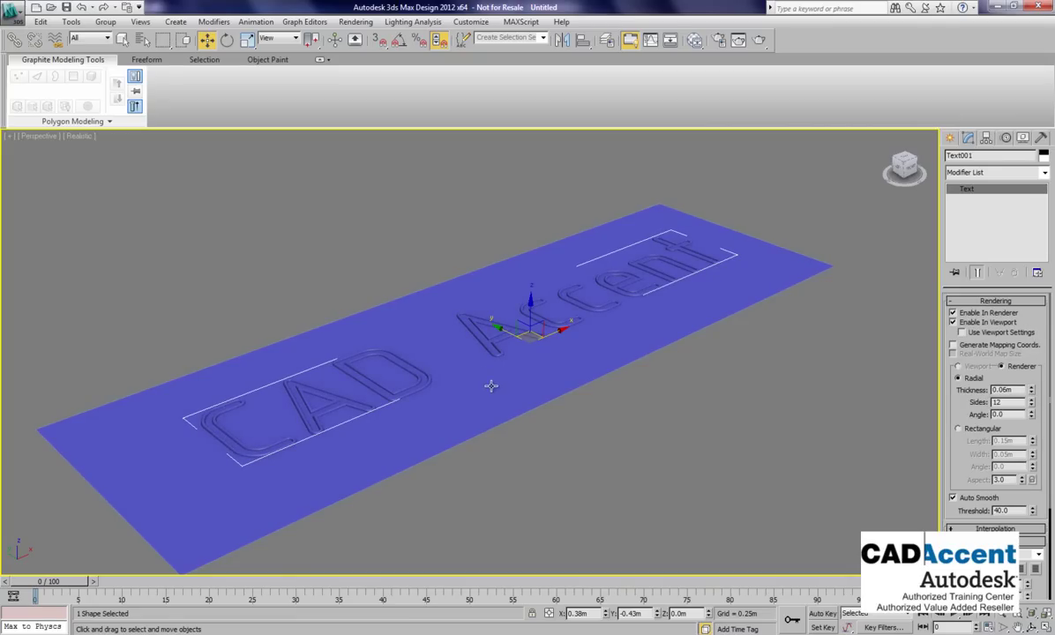
{"action": "left_click", "coordinate": [227, 39]}
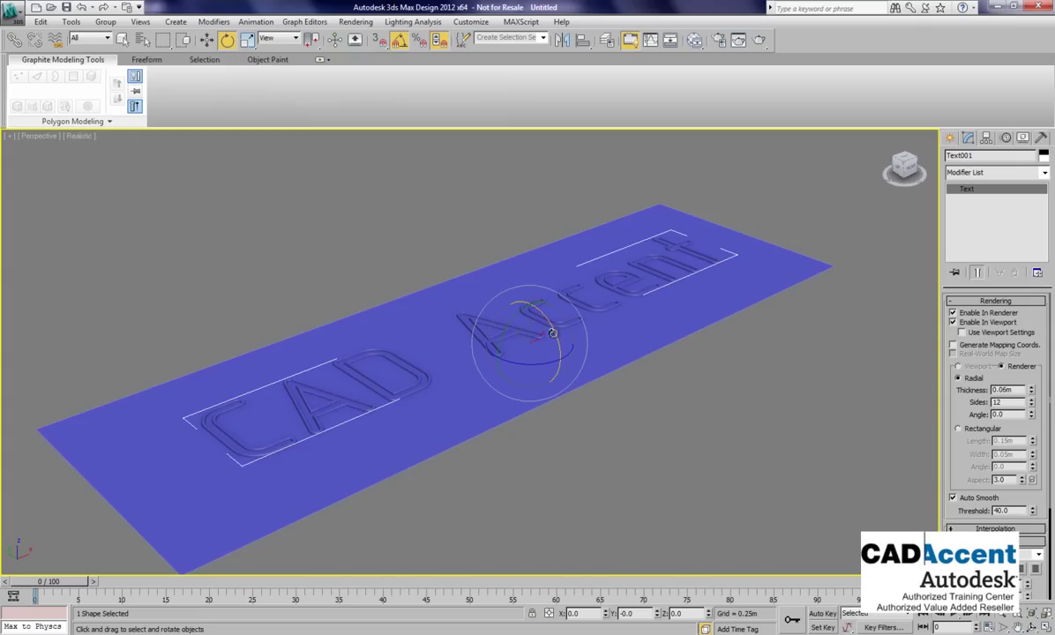
{"action": "left_click_drag", "start_coordinate": [553, 330], "coordinate": [556, 340]}
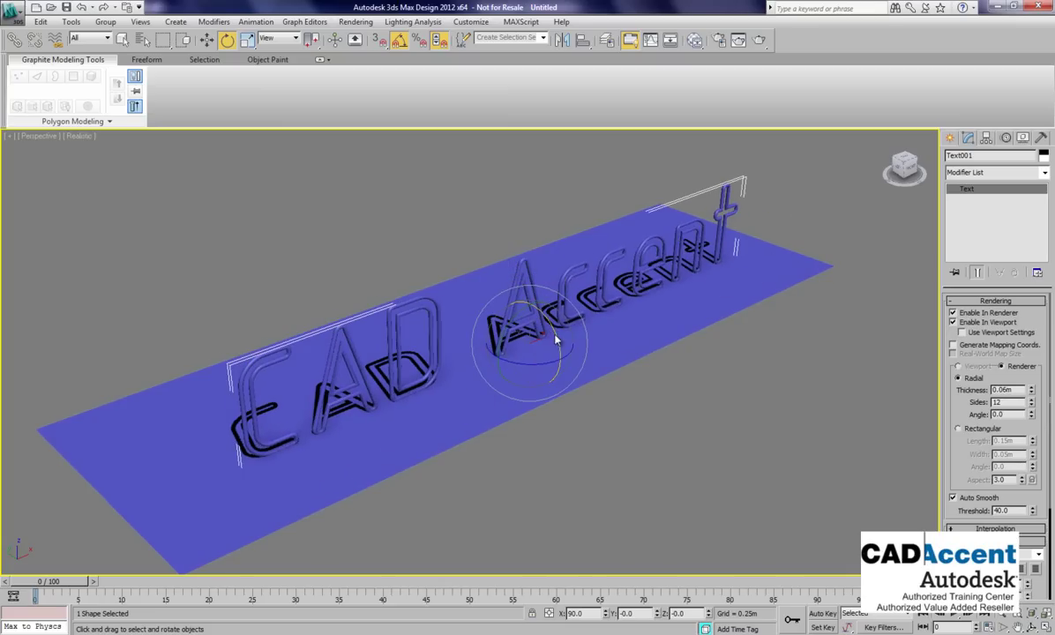
{"action": "left_click", "coordinate": [634, 414]}
{"action": "mouse_move", "coordinate": [622, 428]}
{"action": "middle_mouse_down"}
{"action": "mouse_move", "coordinate": [587, 405]}
{"action": "mouse_move", "coordinate": [605, 394]}
{"action": "middle_mouse_up"}
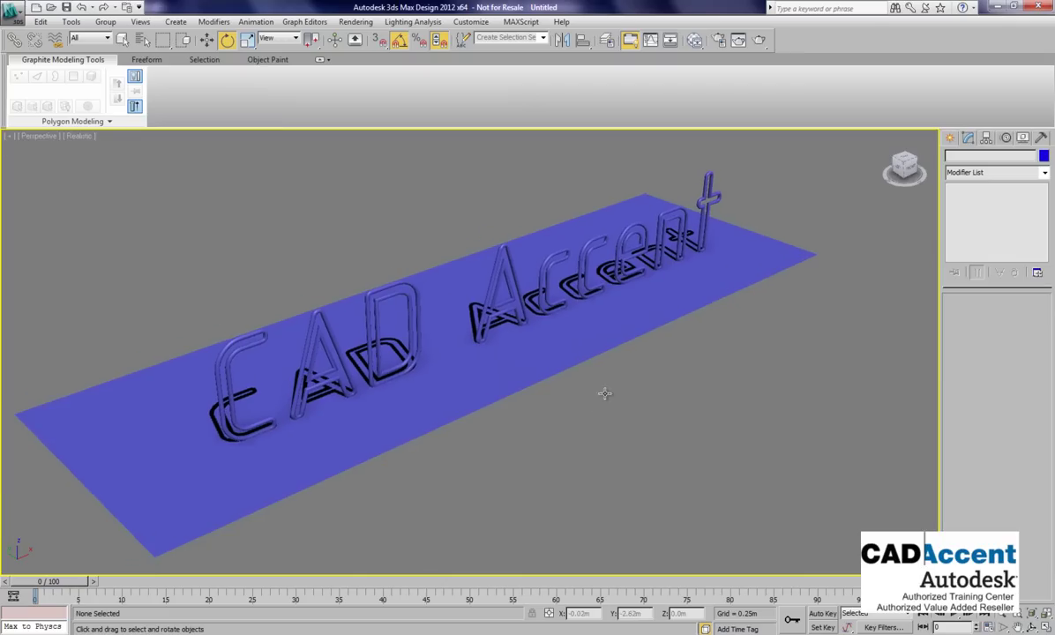
{"action": "left_click", "coordinate": [702, 275]}
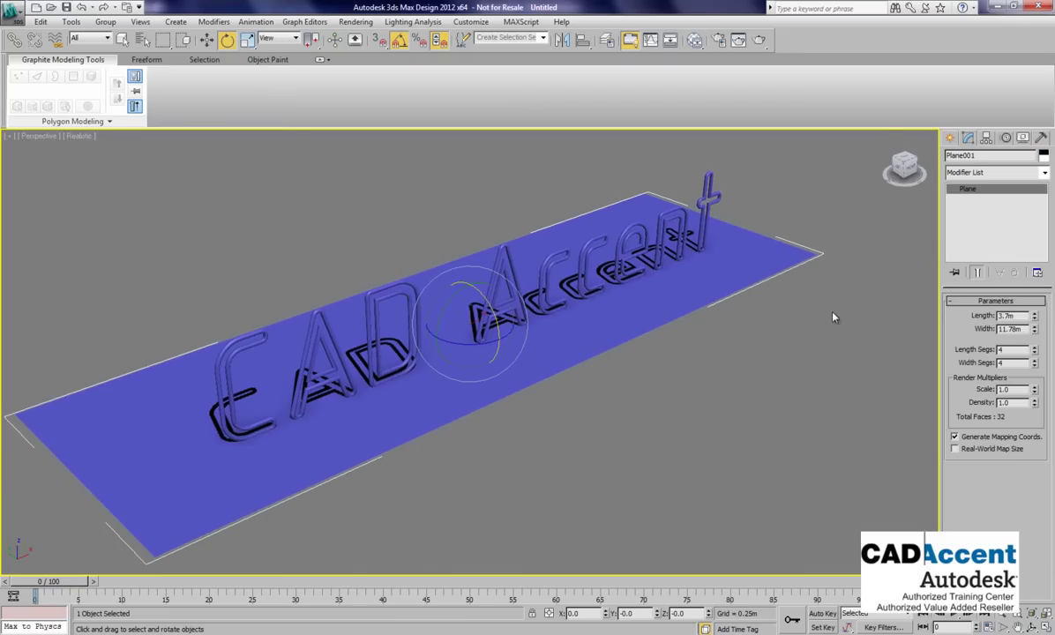
Change the plane's object colour from blue to grey.
{"action": "left_click", "coordinate": [1043, 155]}
{"action": "left_click", "coordinate": [517, 353]}
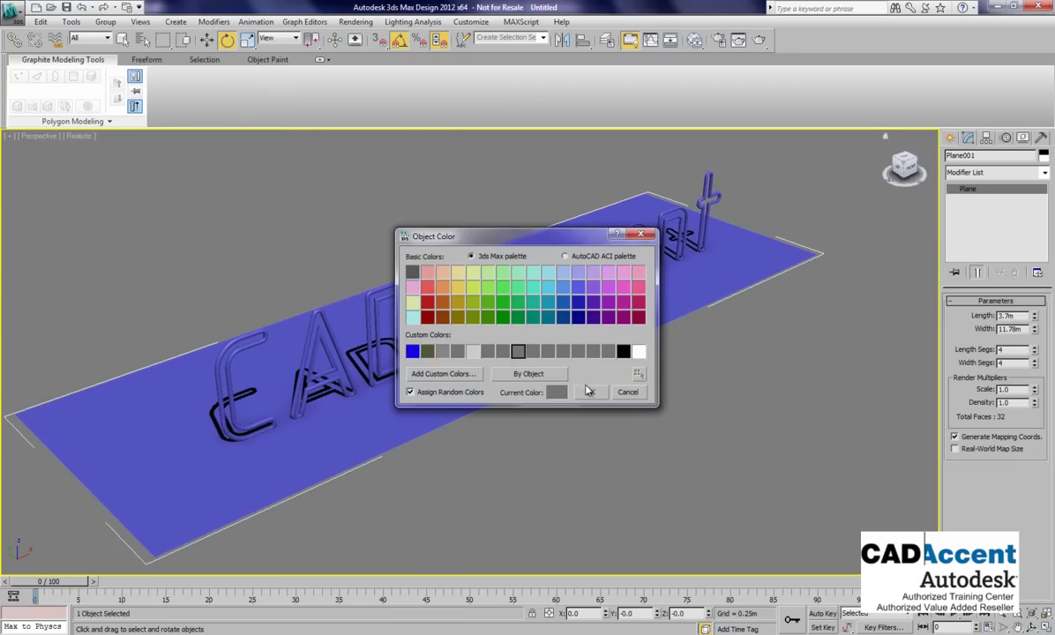
{"action": "left_click", "coordinate": [590, 392]}
{"action": "left_click", "coordinate": [670, 417]}
{"action": "middle_click_drag", "start_coordinate": [436, 425], "coordinate": [433, 421], "text": "alt"}
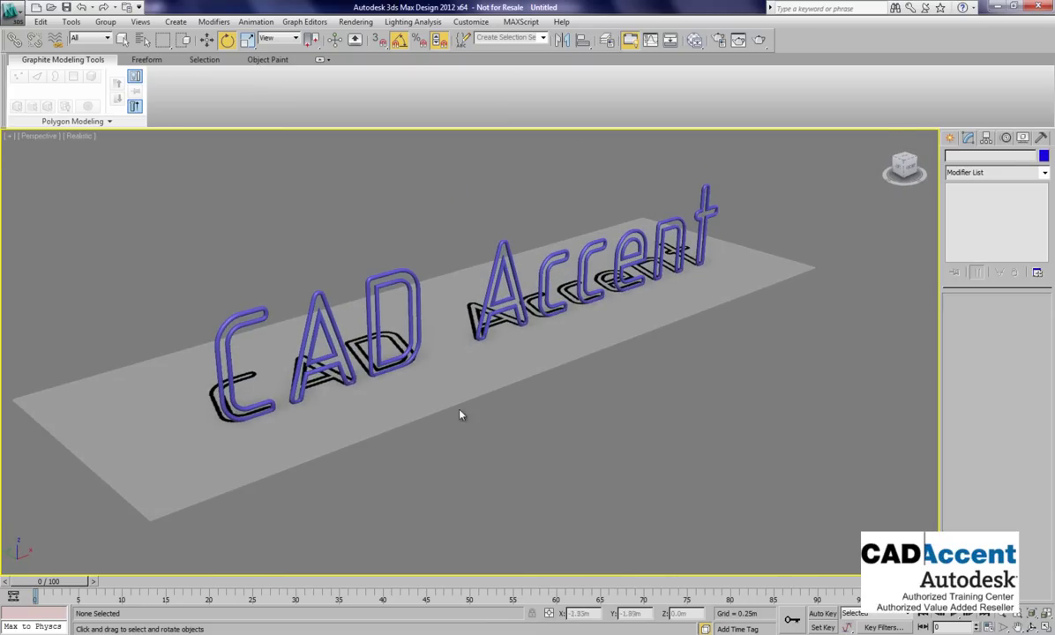
Turn on Show Safe Frames in the Perspective view and centre the CAD Accent lettering inside them.
{"action": "right_click", "coordinate": [908, 166]}
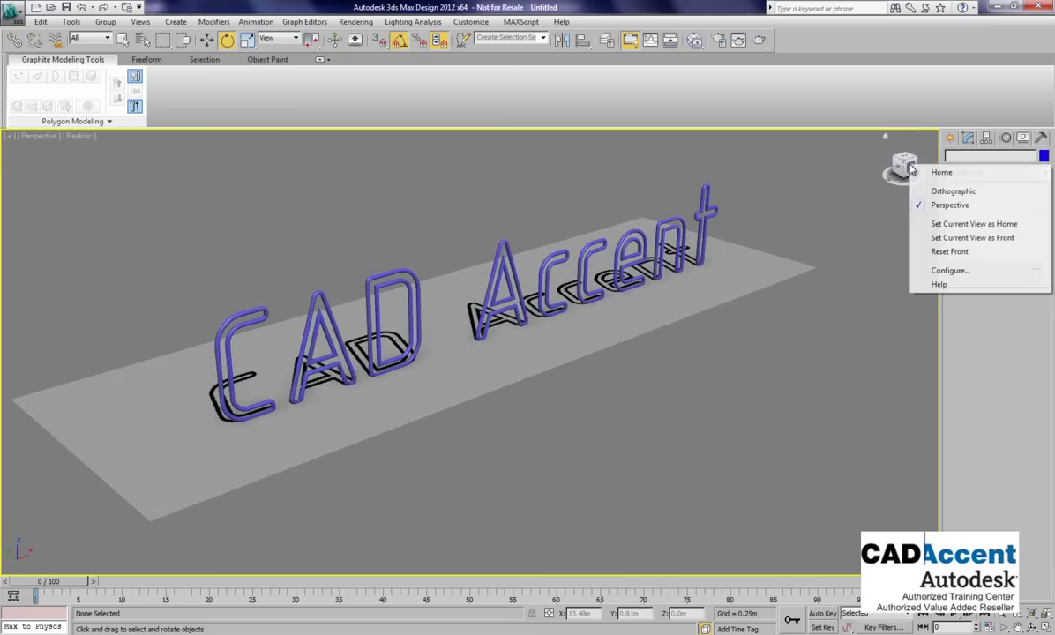
{"action": "left_click", "coordinate": [950, 206]}
{"action": "mouse_move", "coordinate": [553, 341]}
{"action": "middle_mouse_down", "text": "alt"}
{"action": "mouse_move", "coordinate": [625, 377]}
{"action": "mouse_move", "coordinate": [558, 282]}
{"action": "mouse_move", "coordinate": [556, 300]}
{"action": "middle_mouse_up", "text": "alt"}
{"action": "left_click", "coordinate": [38, 137]}
{"action": "mouse_move", "coordinate": [91, 299]}
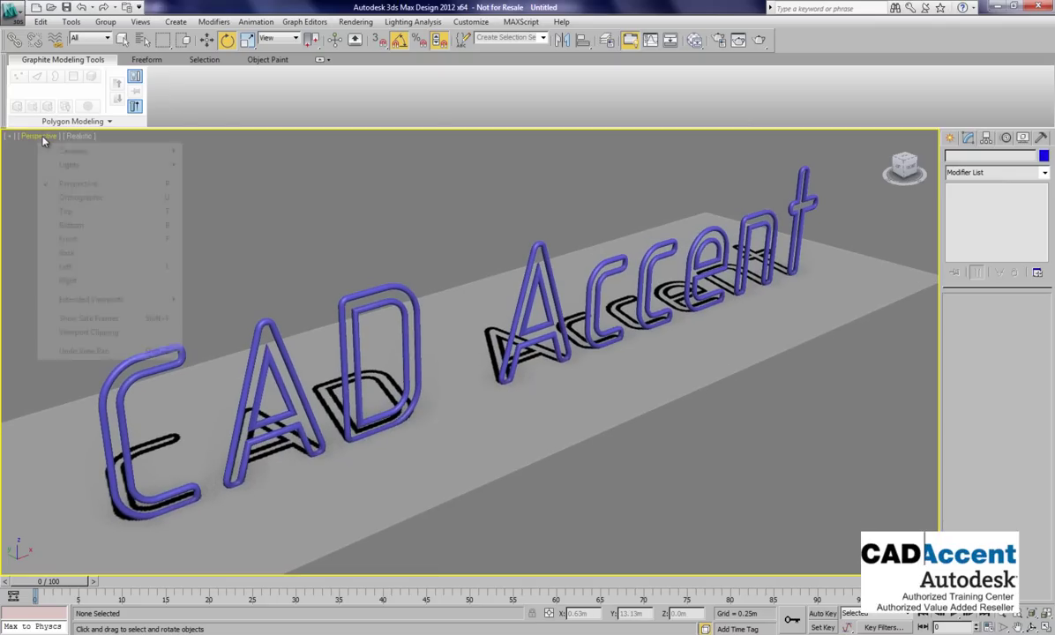
{"action": "left_click", "coordinate": [93, 320]}
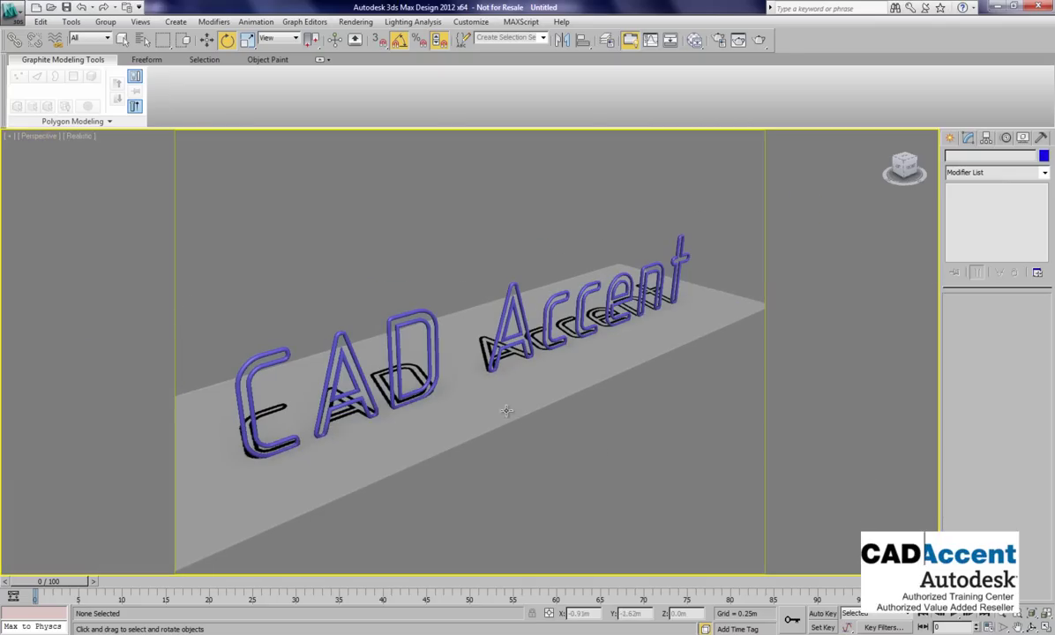
{"action": "scroll", "coordinate": [506, 410], "scroll_direction": "up", "scroll_amount": 2}
{"action": "mouse_move", "coordinate": [479, 375]}
{"action": "middle_mouse_down"}
{"action": "mouse_move", "coordinate": [497, 358]}
{"action": "mouse_move", "coordinate": [491, 385]}
{"action": "middle_mouse_up"}
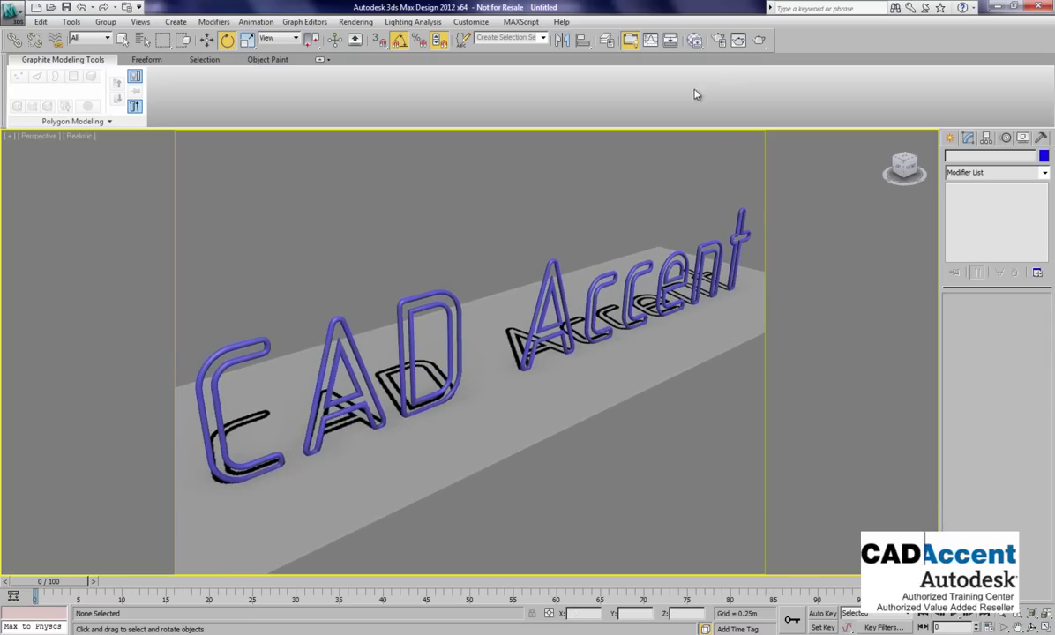
Render the Perspective view, orbit to face the lettering more frontally, and render again.
{"action": "left_click", "coordinate": [759, 41]}
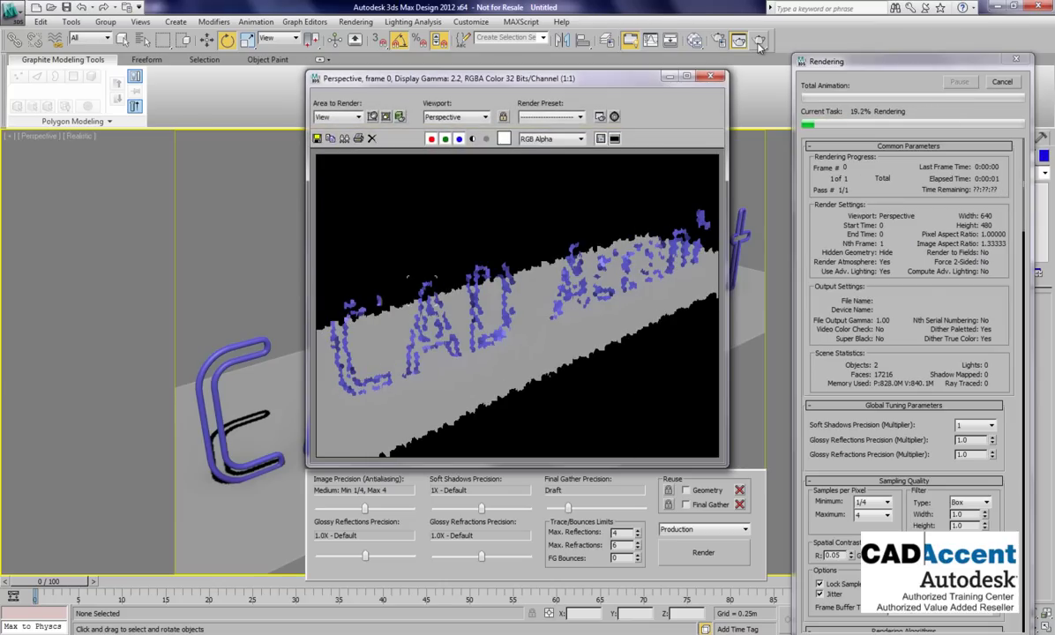
{"action": "left_click", "coordinate": [711, 78]}
{"action": "middle_click_drag", "start_coordinate": [600, 306], "coordinate": [589, 305], "text": "alt"}
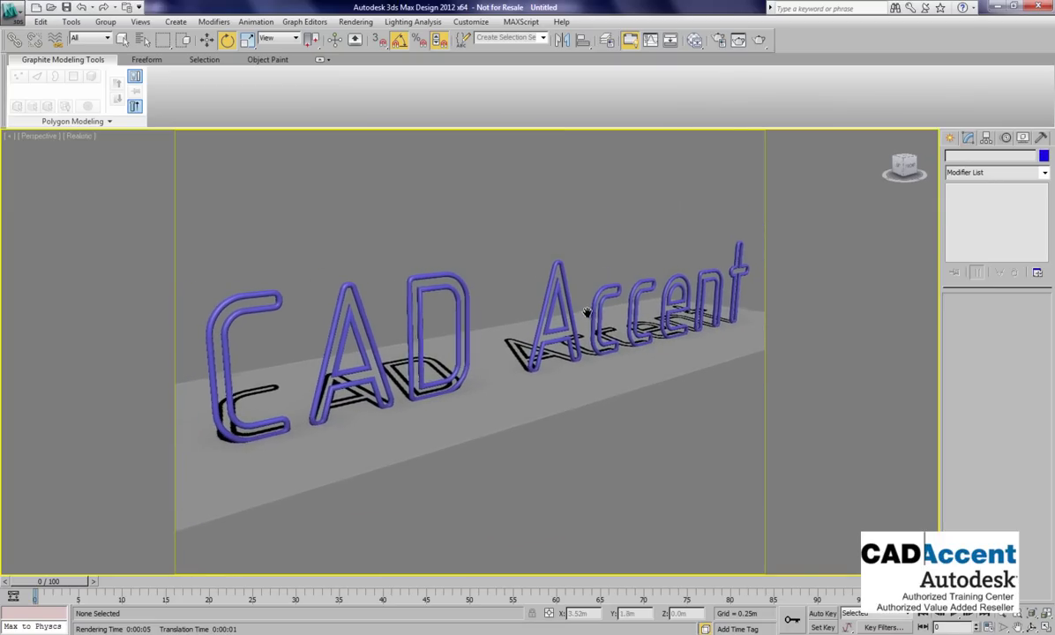
{"action": "left_click", "coordinate": [761, 43]}
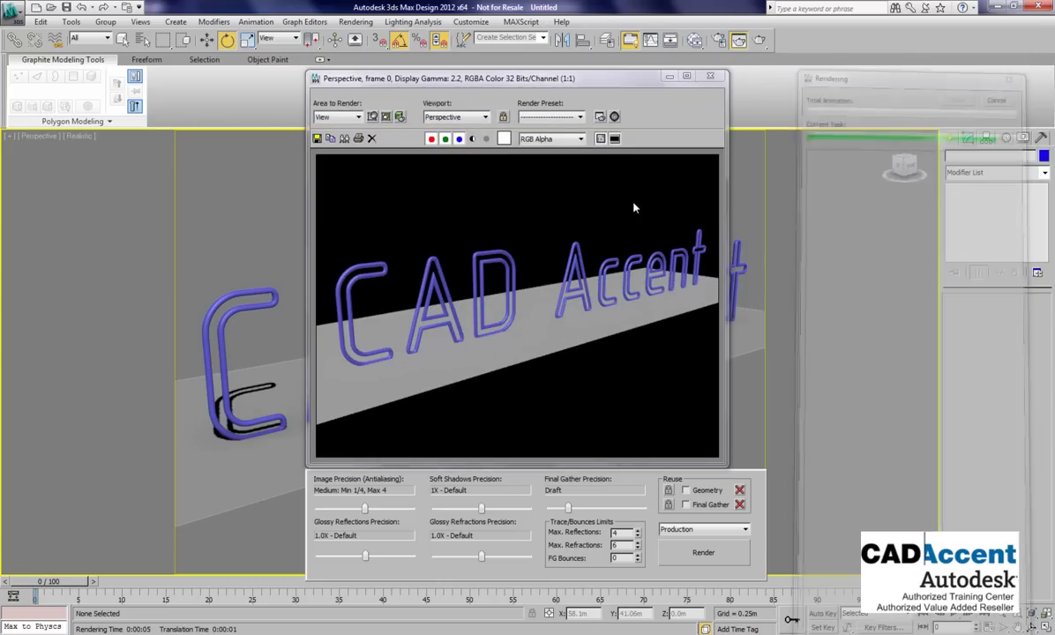
{"action": "left_click", "coordinate": [710, 76]}
{"action": "left_click", "coordinate": [356, 21]}
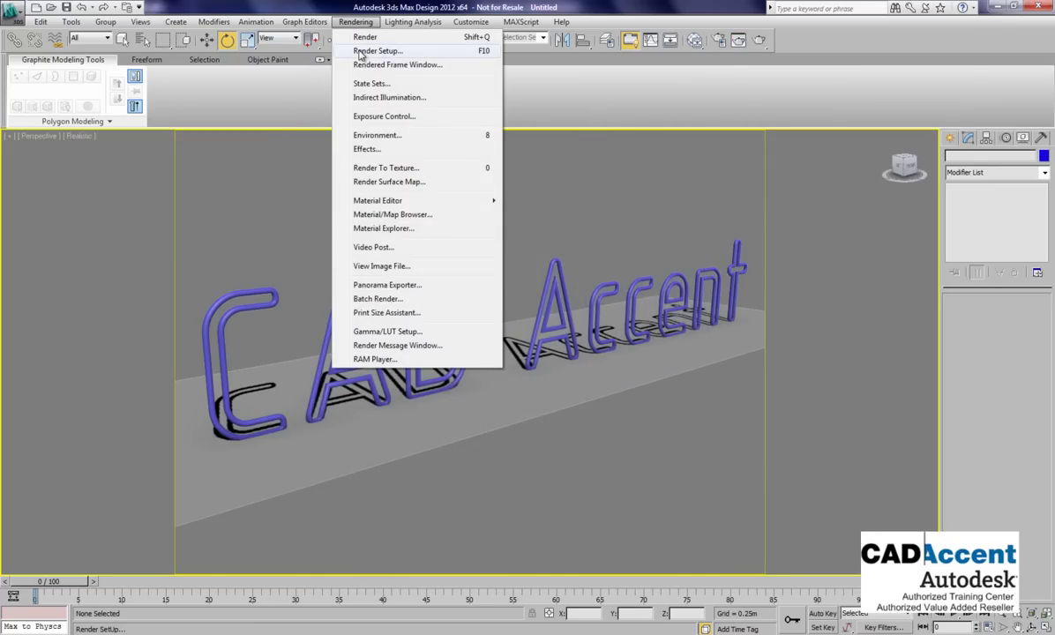
In Render Setup, set the mental ray frame buffer type to Integer (16 bits per channel).
{"action": "left_click", "coordinate": [360, 52]}
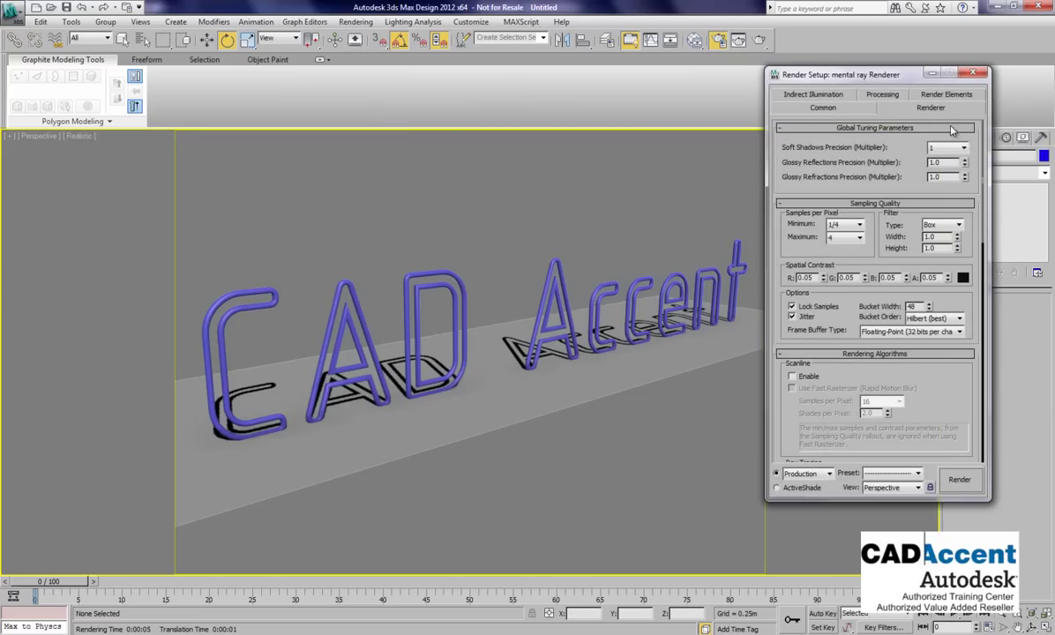
{"action": "left_click", "coordinate": [843, 110]}
{"action": "left_click", "coordinate": [931, 107]}
{"action": "left_click", "coordinate": [912, 333]}
{"action": "left_click", "coordinate": [883, 319]}
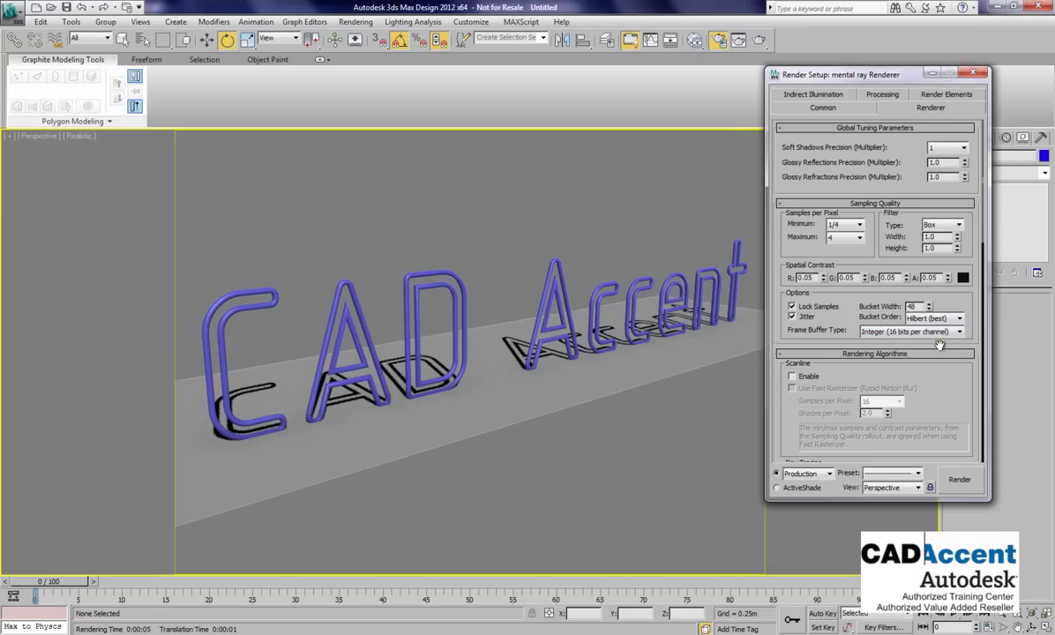
Expand Assign Renderer on the Common tab to check the production renderer.
{"action": "left_click", "coordinate": [852, 112]}
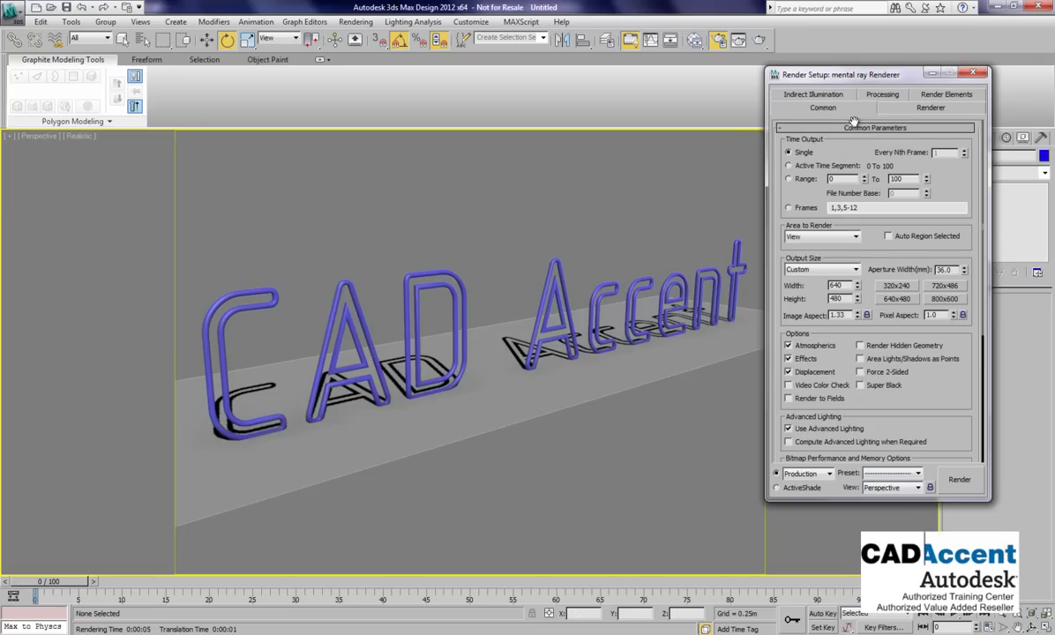
{"action": "left_click_drag", "start_coordinate": [861, 405], "coordinate": [865, 264]}
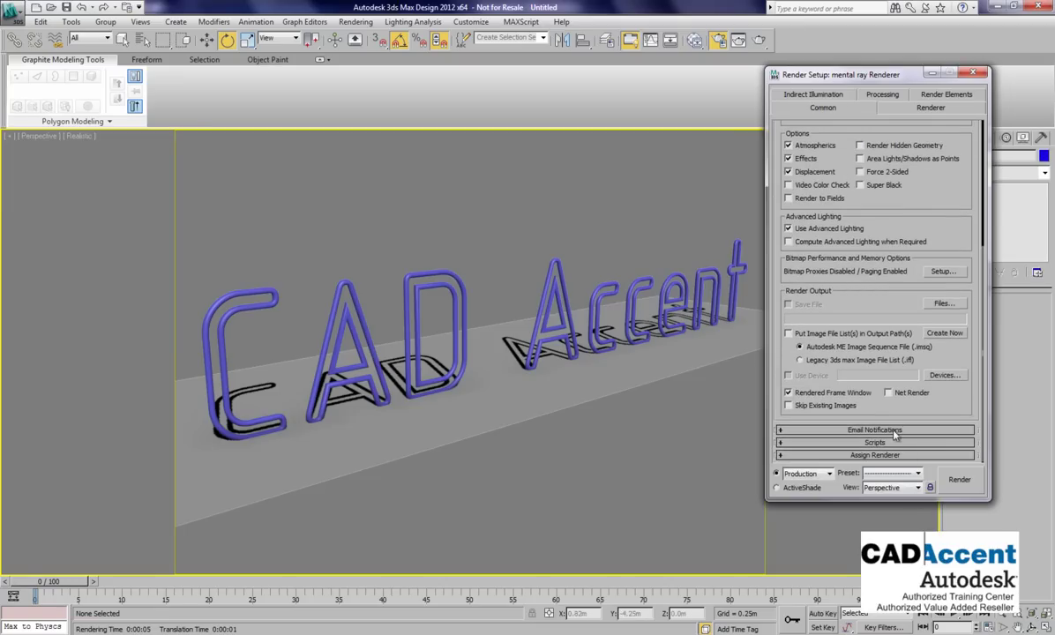
{"action": "left_click", "coordinate": [885, 455]}
{"action": "mouse_move", "coordinate": [880, 315]}
{"action": "left_mouse_down"}
{"action": "mouse_move", "coordinate": [879, 250]}
{"action": "mouse_move", "coordinate": [880, 262]}
{"action": "left_mouse_up"}
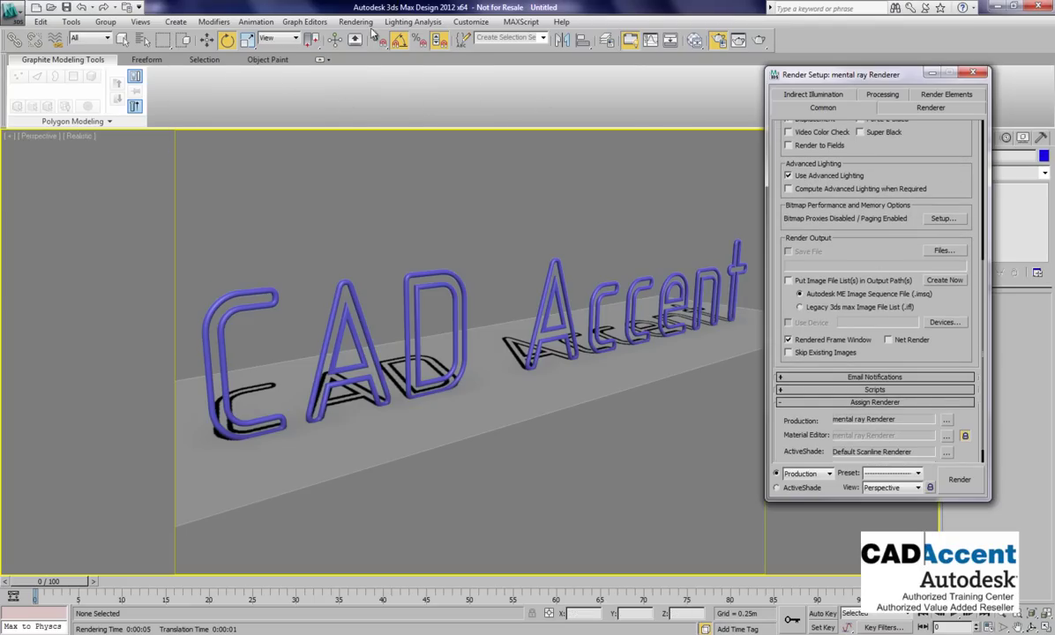
{"action": "left_click", "coordinate": [356, 21]}
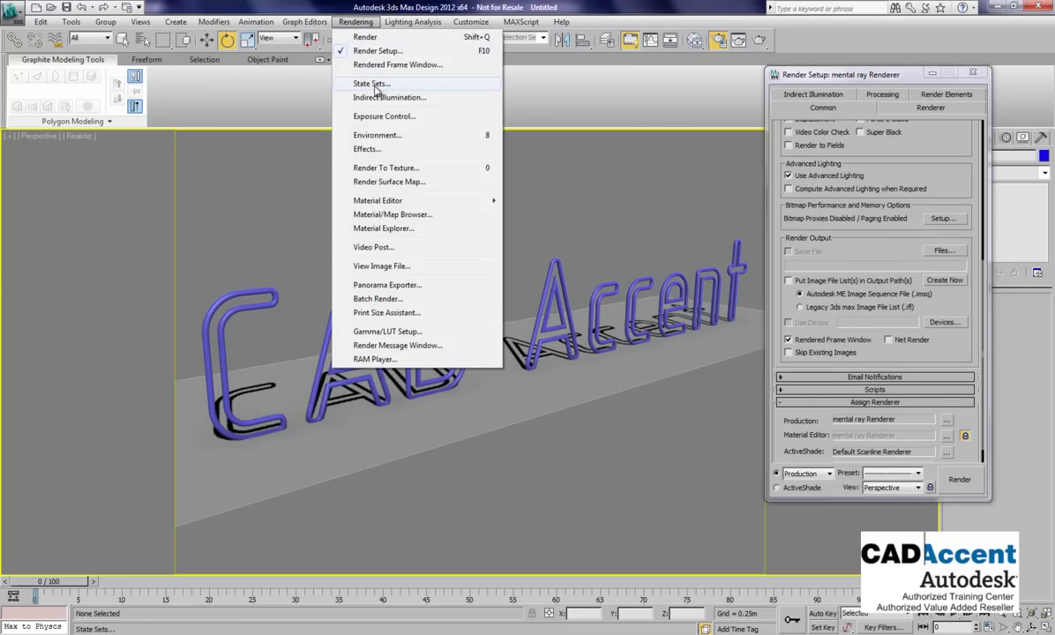
With Environment and Effects open, set the CAD Accent text's G-Buffer Object ID to 1.
{"action": "left_click", "coordinate": [367, 149]}
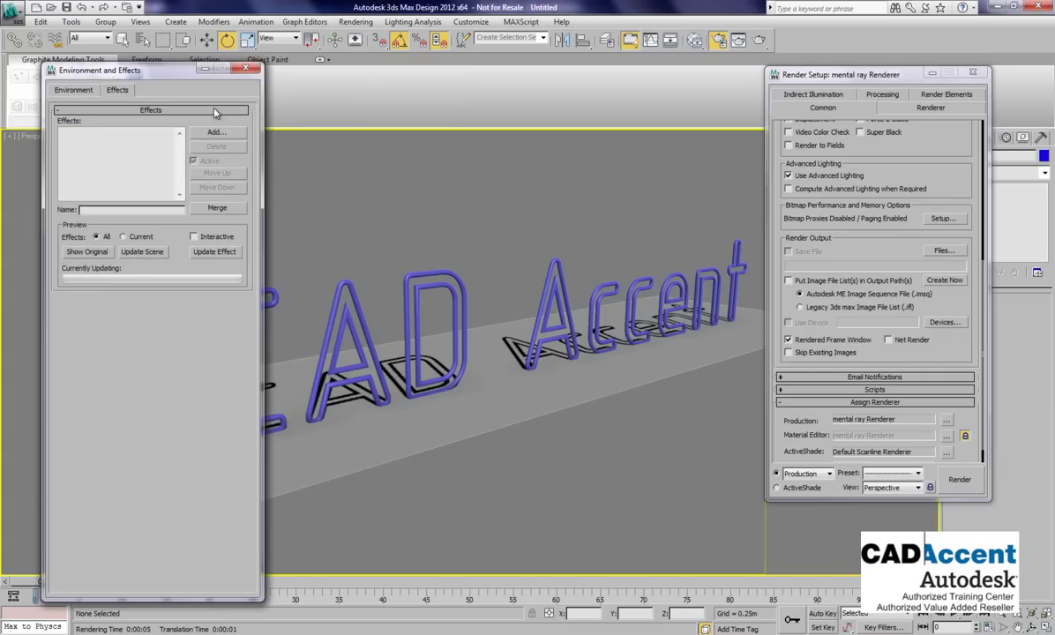
{"action": "left_click_drag", "start_coordinate": [175, 74], "coordinate": [182, 43]}
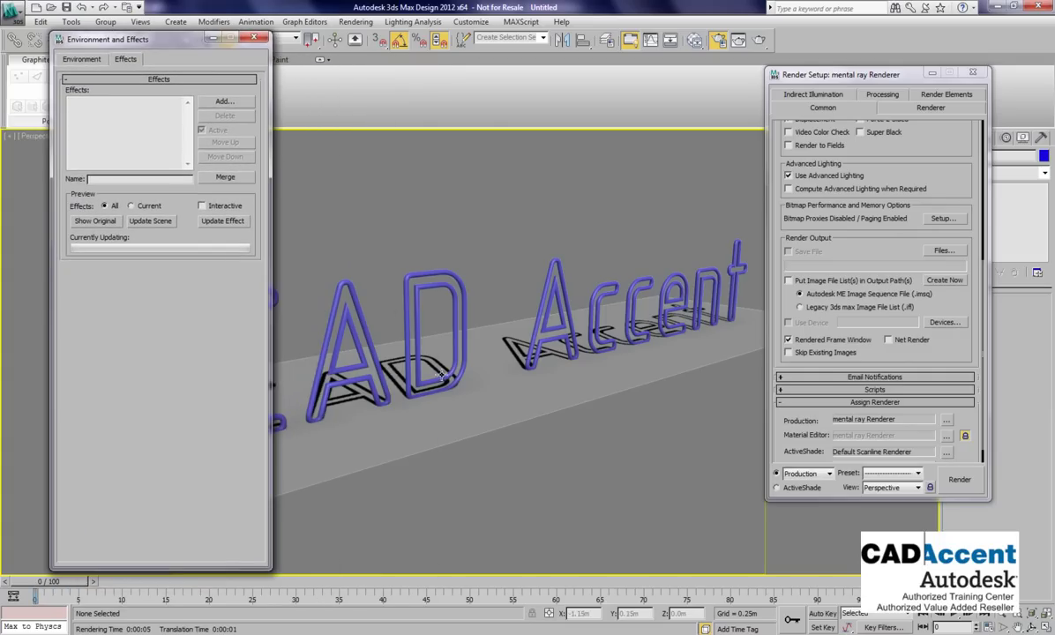
{"action": "left_click", "coordinate": [469, 305]}
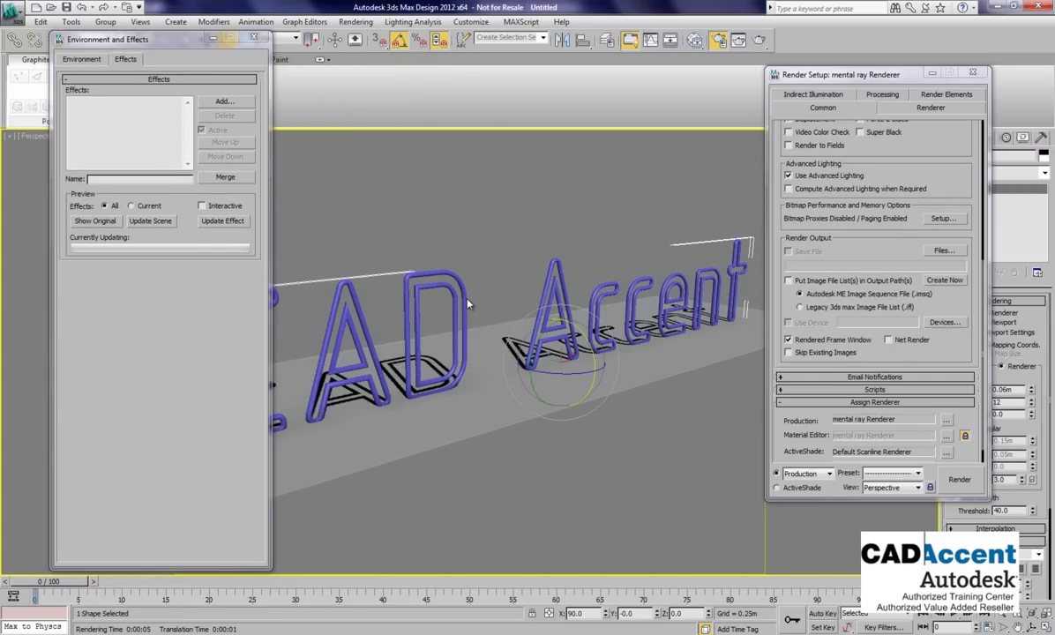
{"action": "right_click", "coordinate": [469, 304]}
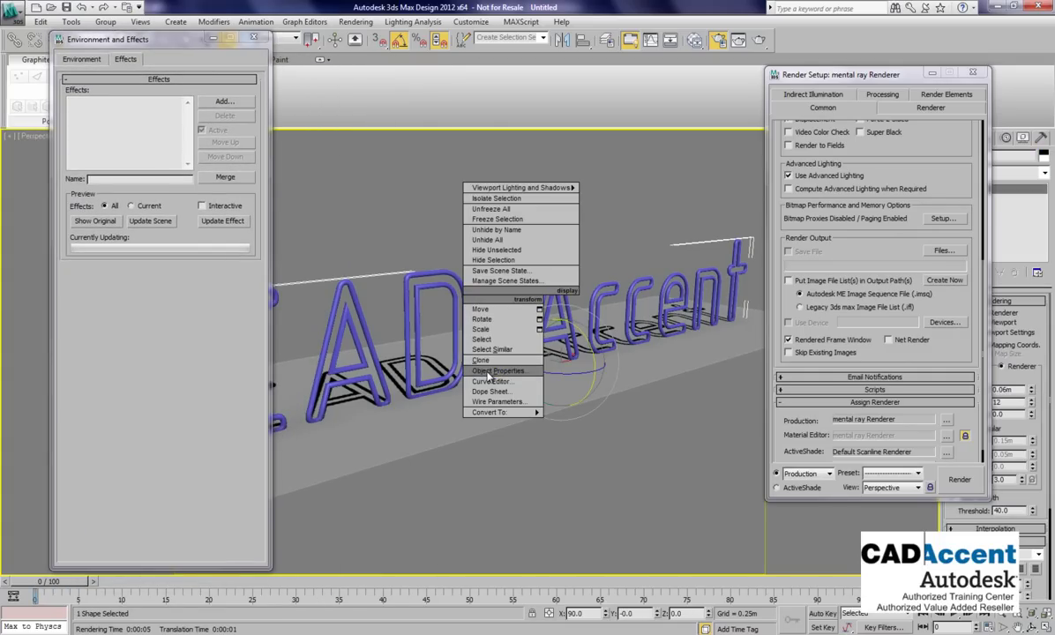
{"action": "left_click", "coordinate": [488, 372]}
{"action": "left_click", "coordinate": [596, 399]}
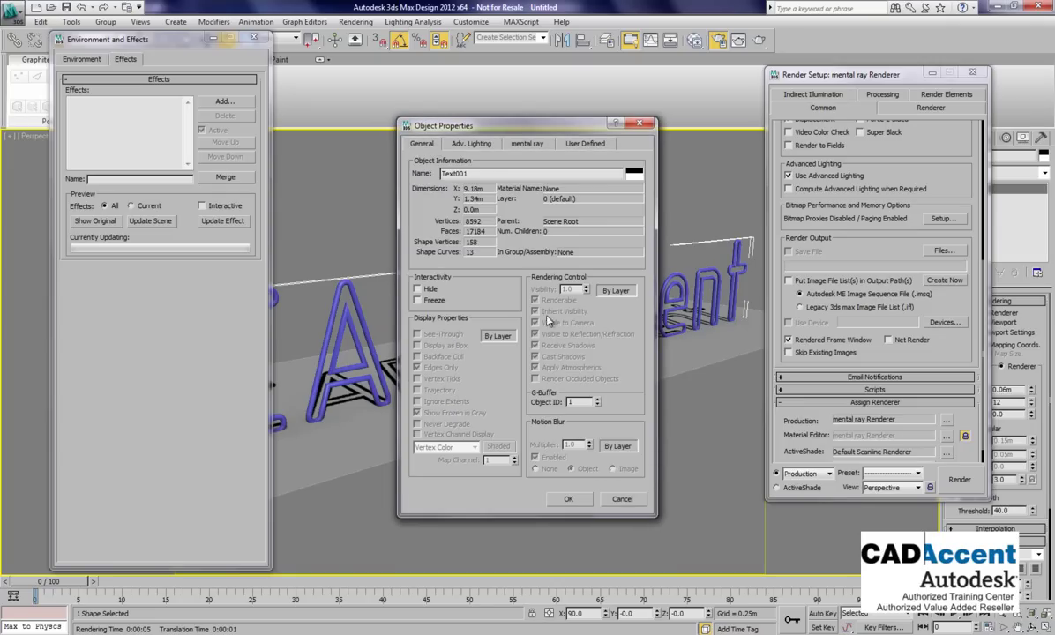
{"action": "left_click", "coordinate": [569, 499]}
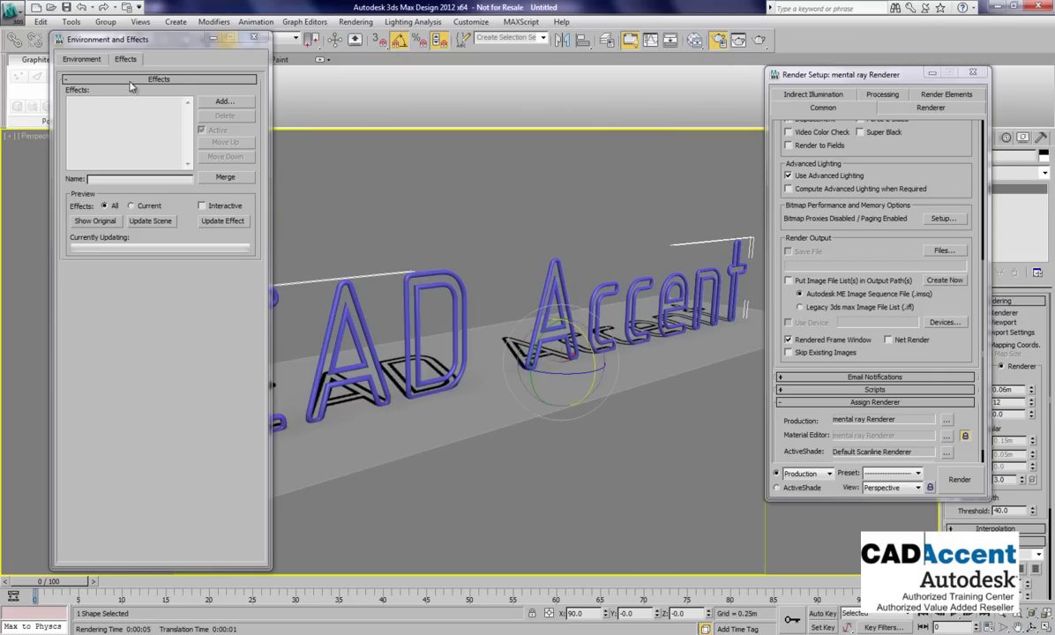
Add a Lens Effects render effect with a Glow element.
{"action": "left_click", "coordinate": [90, 63]}
{"action": "left_click", "coordinate": [120, 63]}
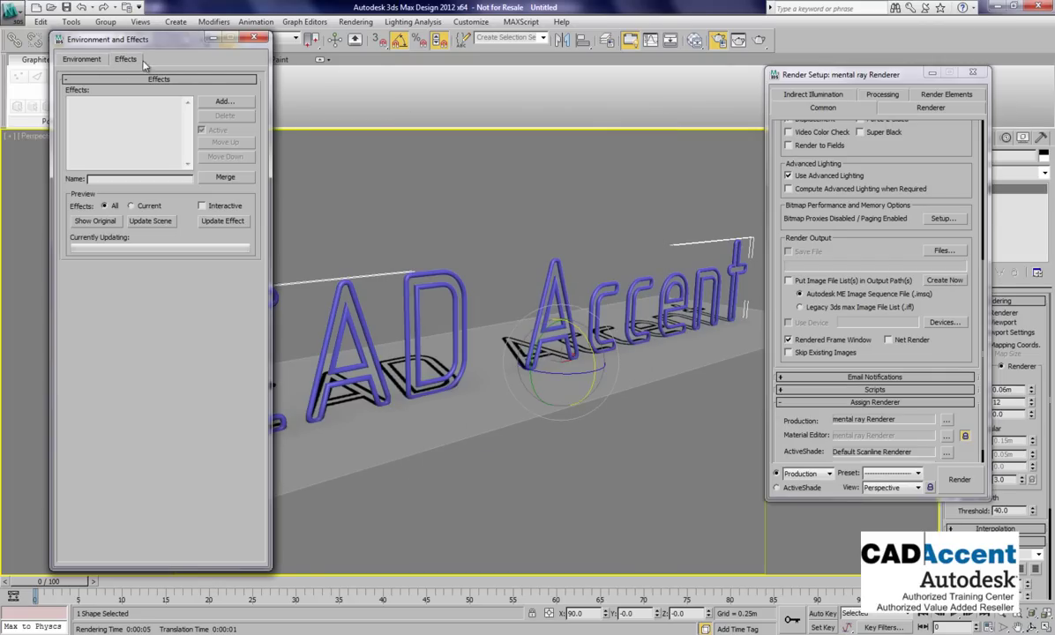
{"action": "left_click", "coordinate": [356, 21]}
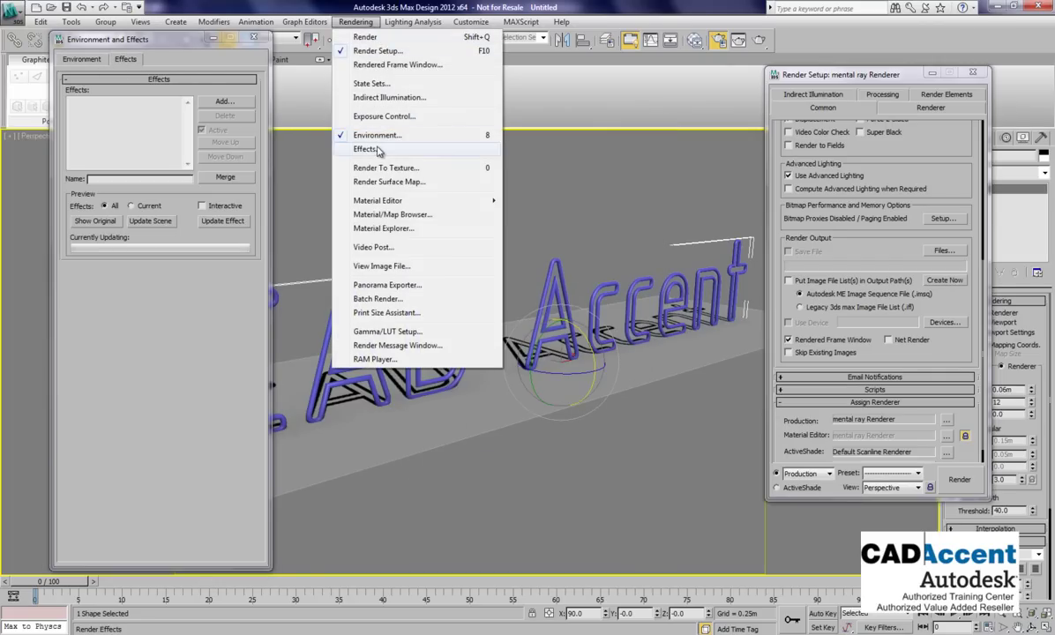
{"action": "left_click", "coordinate": [378, 150]}
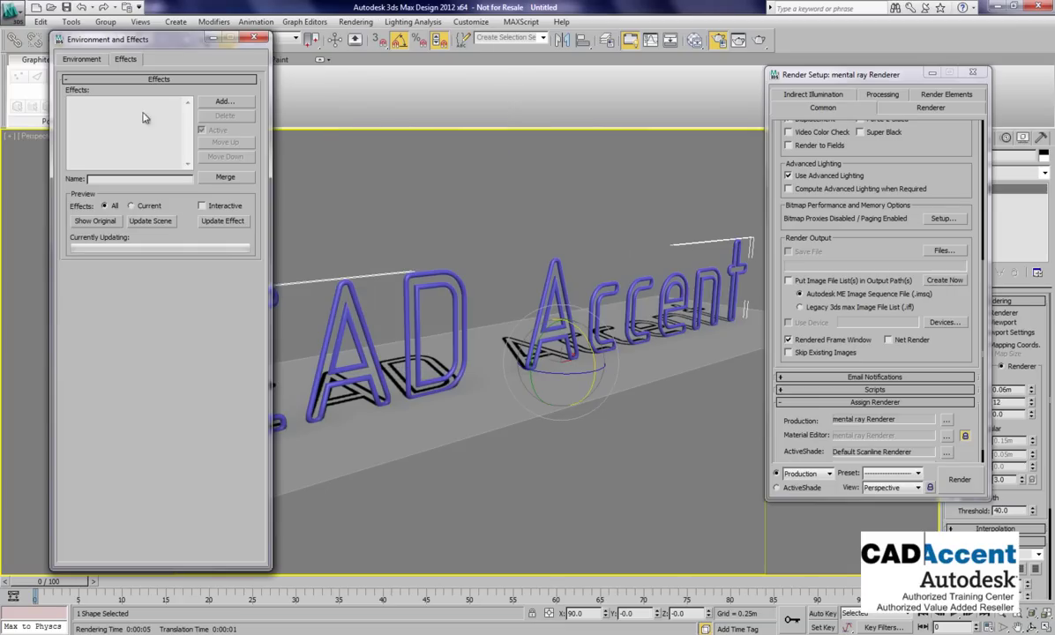
{"action": "left_click", "coordinate": [217, 102]}
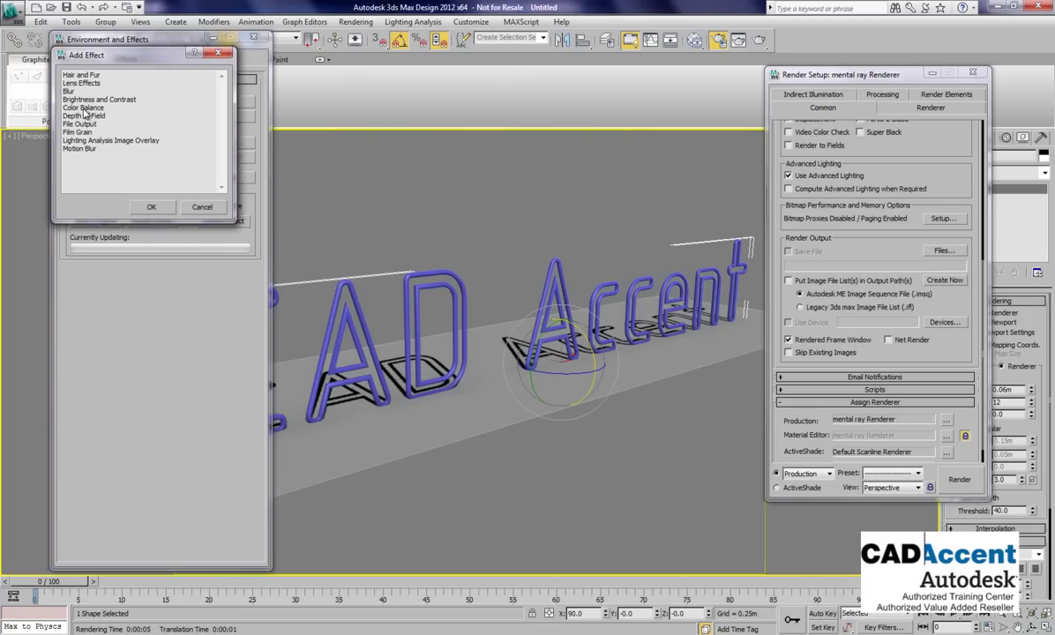
{"action": "left_click", "coordinate": [85, 84]}
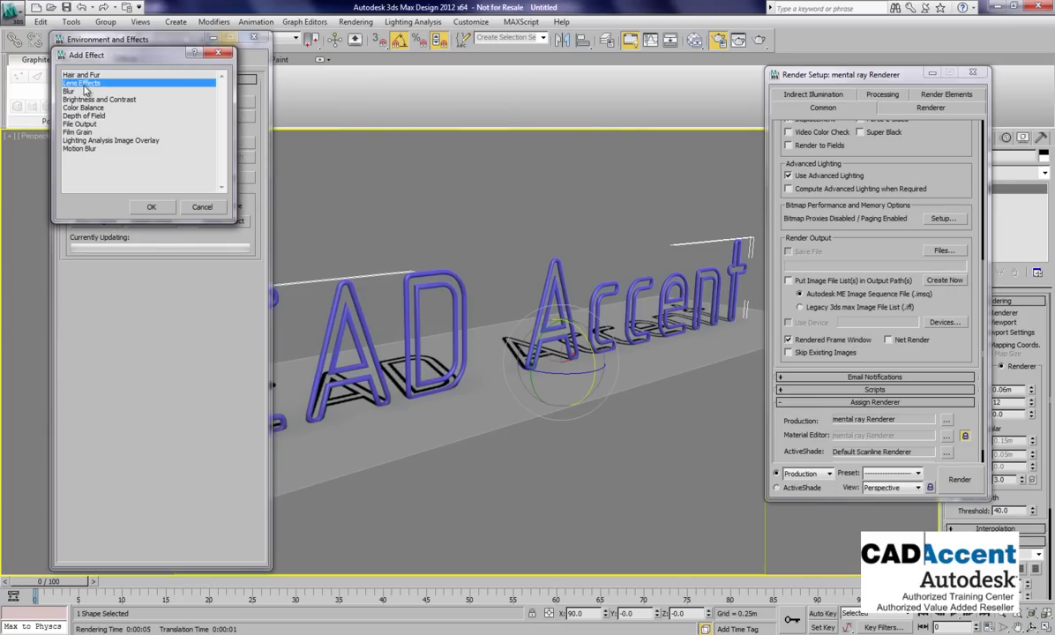
{"action": "left_click", "coordinate": [159, 205]}
{"action": "left_click", "coordinate": [99, 286]}
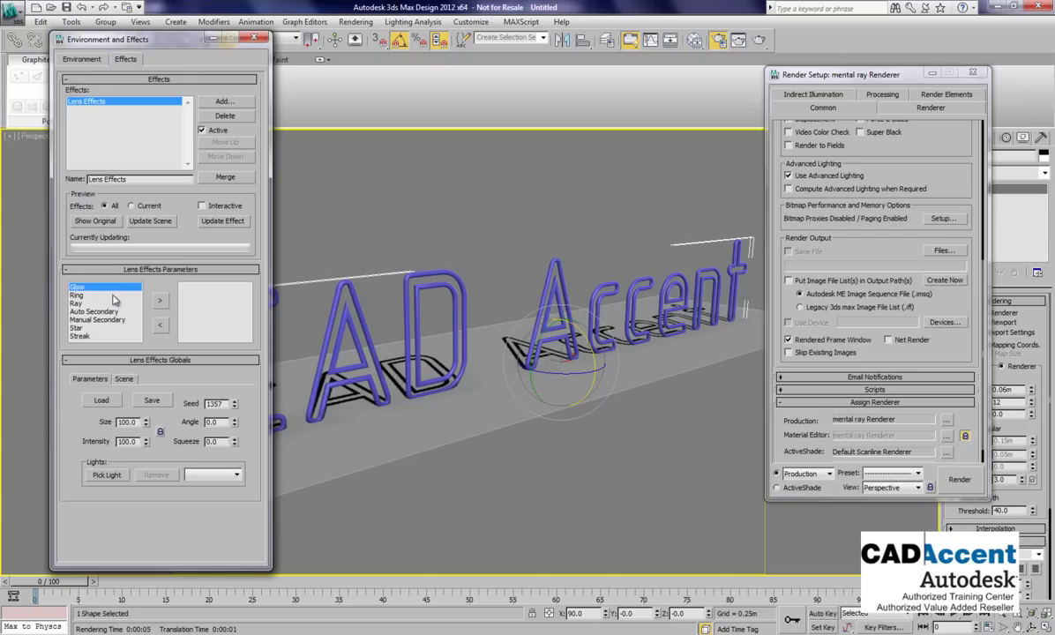
{"action": "left_click", "coordinate": [160, 301]}
Review the Glow's options and parameters (size 30, intensity 110) and turn on Interactive preview.
{"action": "scroll", "coordinate": [181, 353], "scroll_direction": "down", "scroll_amount": 1}
{"action": "scroll", "coordinate": [172, 342], "scroll_direction": "down", "scroll_amount": 1}
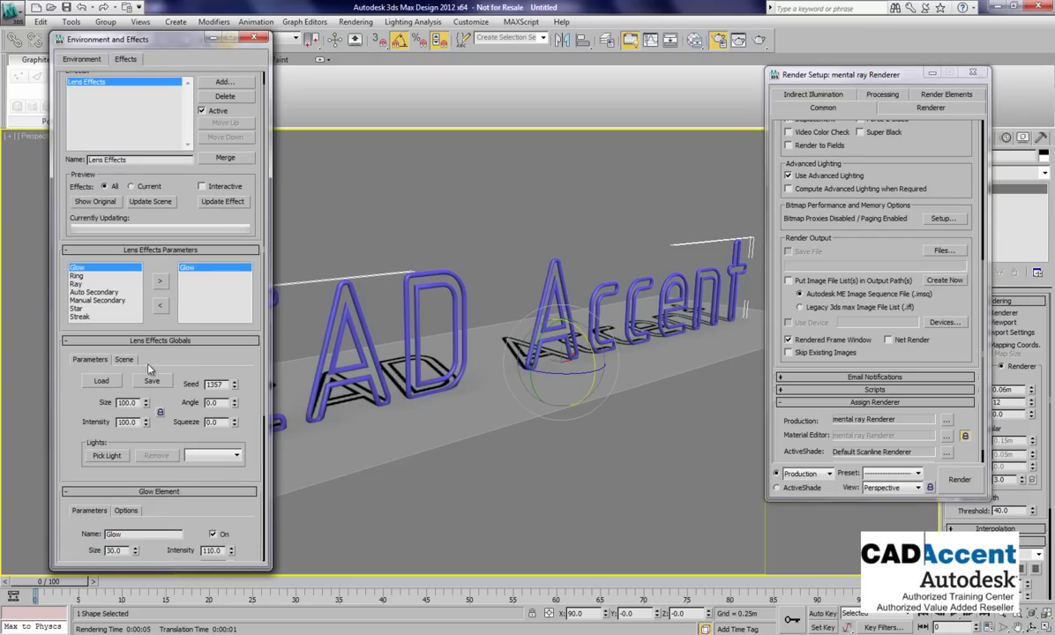
{"action": "scroll", "coordinate": [145, 437], "scroll_direction": "down", "scroll_amount": 1}
{"action": "left_click_drag", "start_coordinate": [153, 440], "coordinate": [153, 290]}
{"action": "left_click_drag", "start_coordinate": [183, 78], "coordinate": [173, 163]}
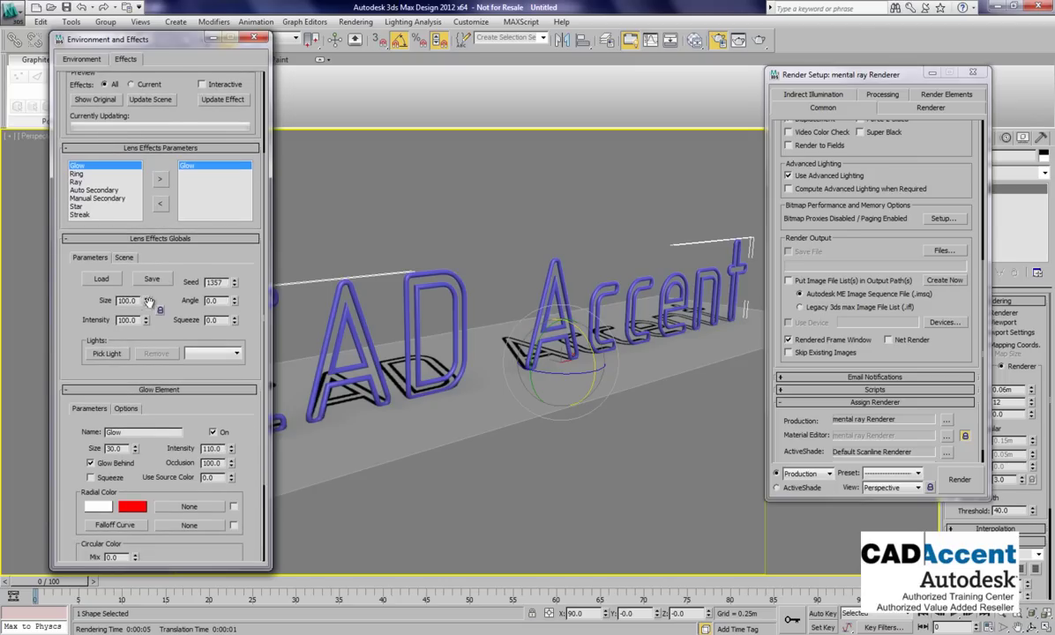
{"action": "left_click", "coordinate": [126, 408]}
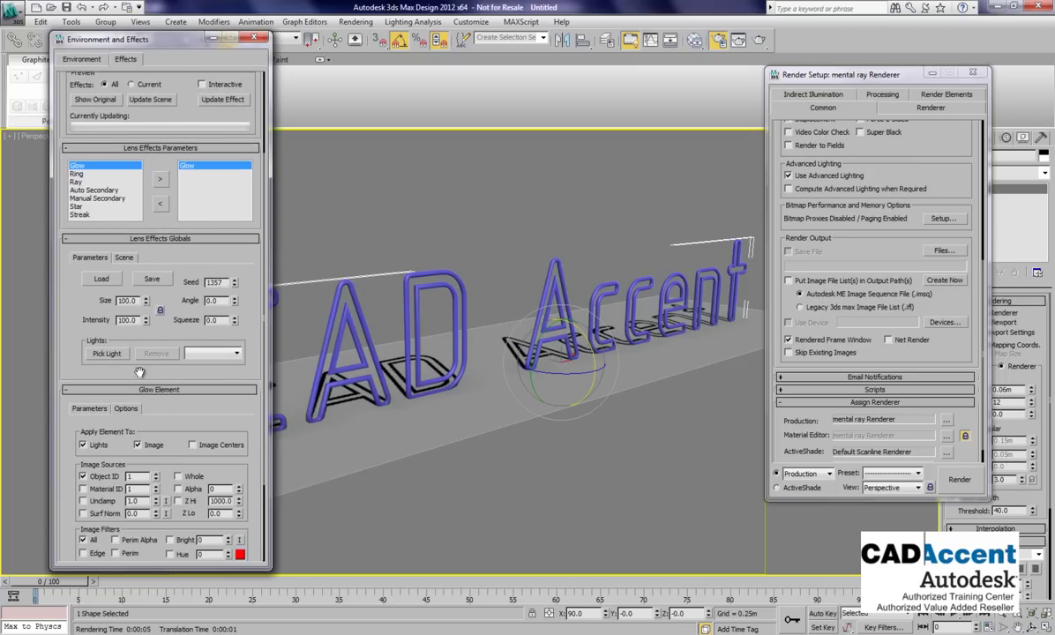
{"action": "left_click", "coordinate": [91, 410]}
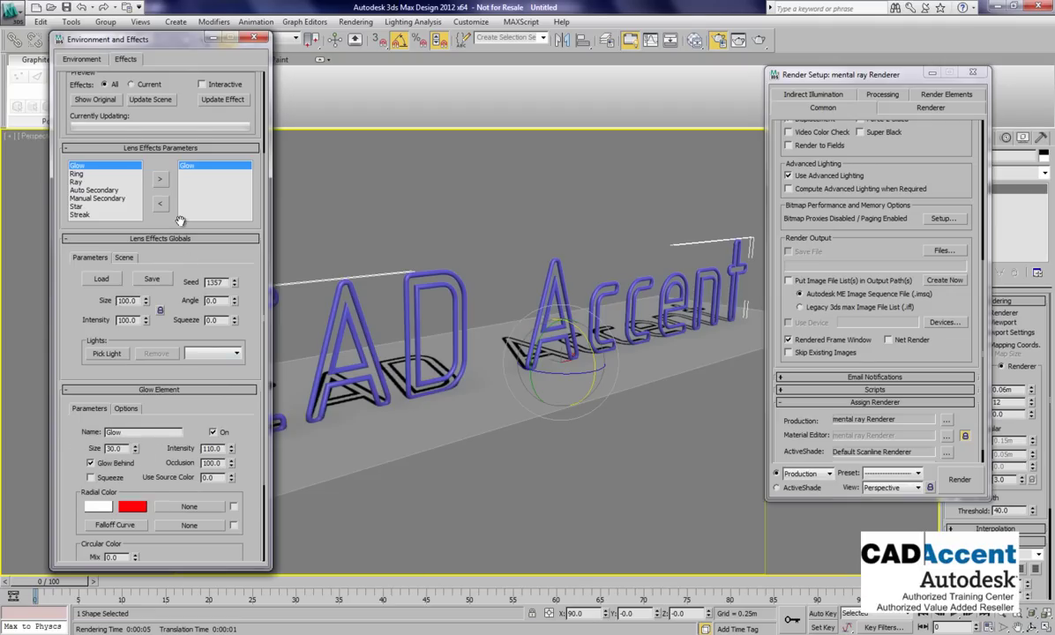
{"action": "scroll", "coordinate": [168, 203], "scroll_direction": "up", "scroll_amount": 1}
{"action": "left_click", "coordinate": [213, 104]}
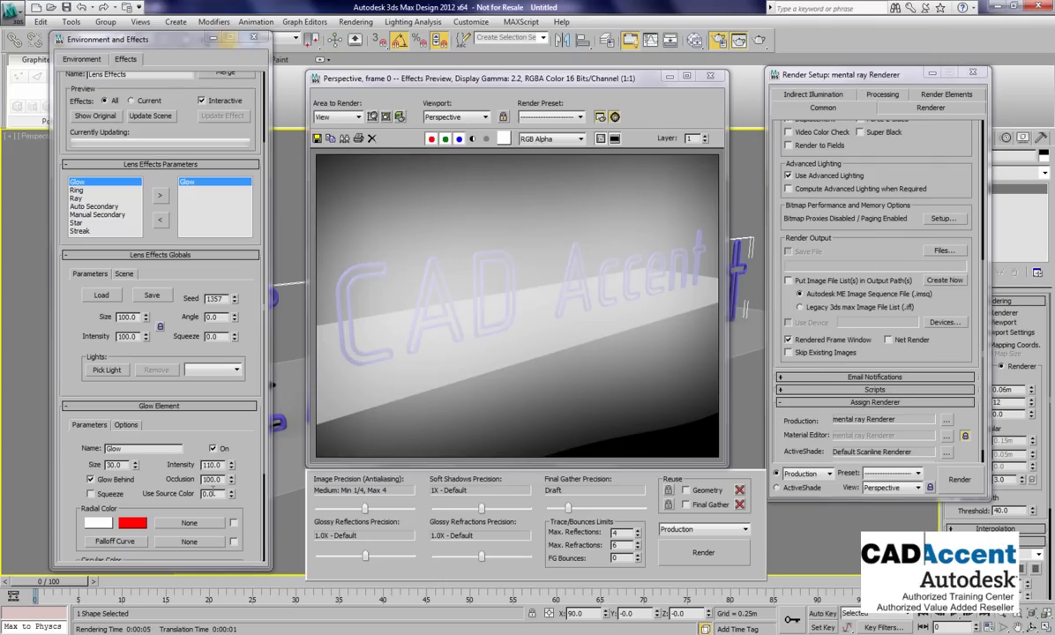
Set the Glow element's Use Source Color to 100 and enter a new glow size.
{"action": "left_click_drag", "start_coordinate": [233, 497], "coordinate": [217, 457]}
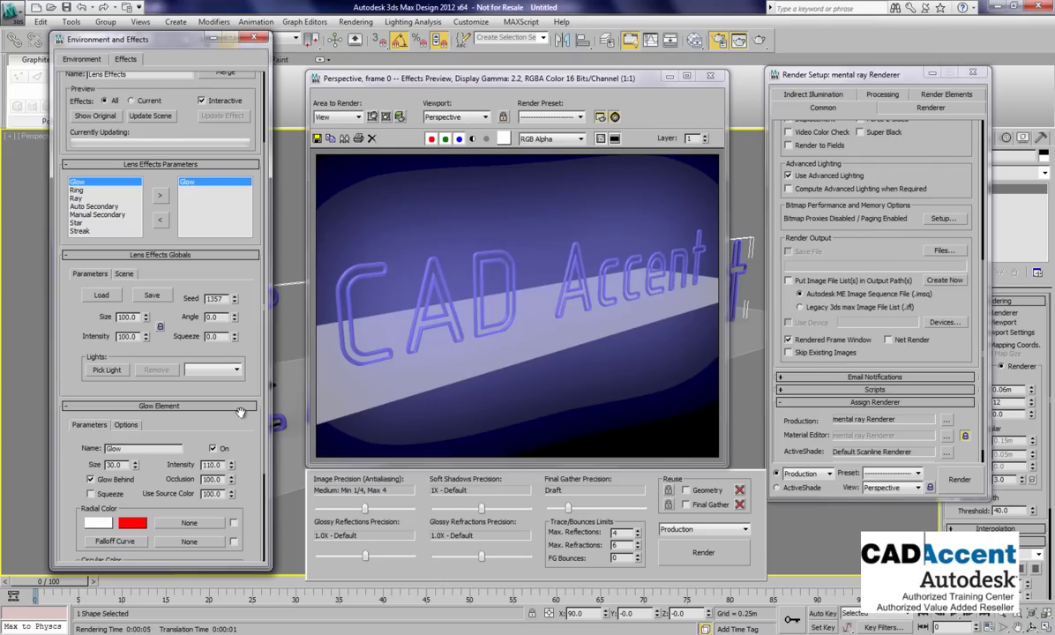
{"action": "type", "text": "20"}
{"action": "key", "text": "Return"}
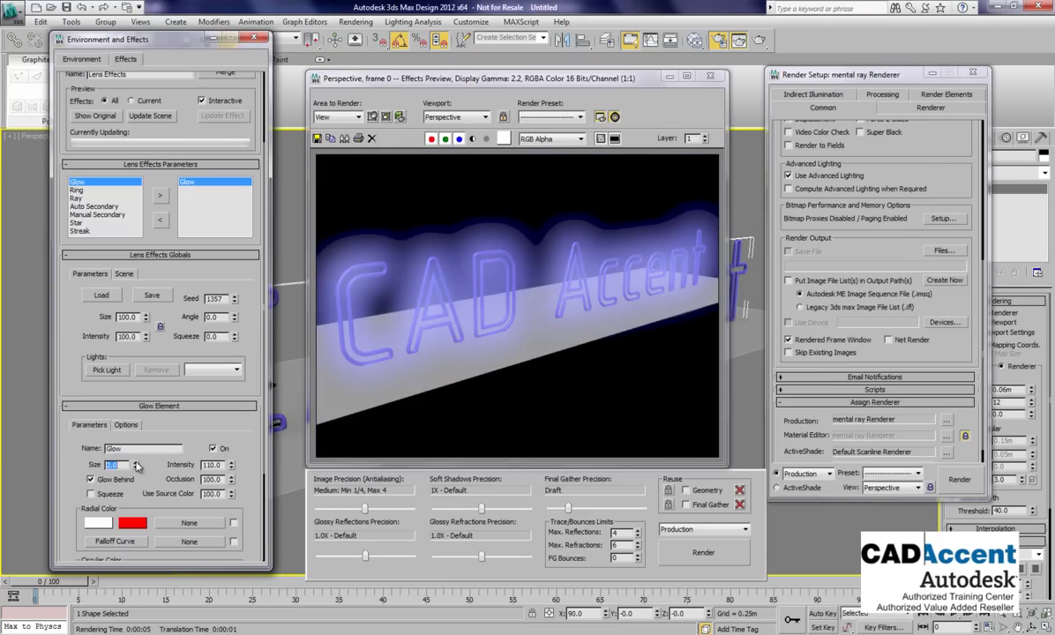
{"action": "key", "text": "Return"}
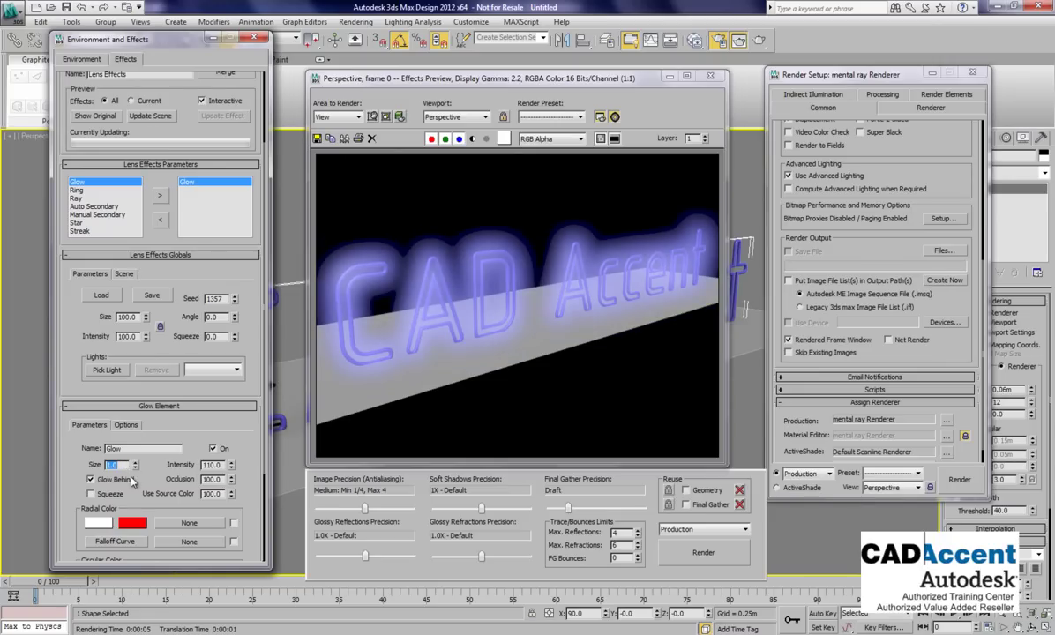
Tighten the glow to size 0.3 and bring its intensity back to about 110.
{"action": "left_click_drag", "start_coordinate": [229, 465], "coordinate": [232, 480]}
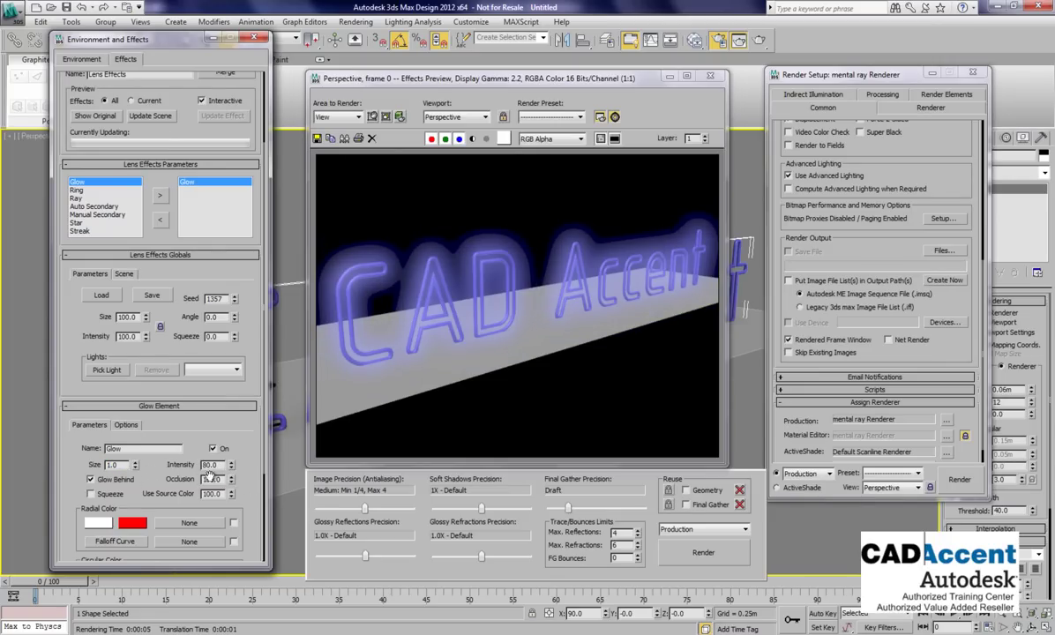
{"action": "double_click", "coordinate": [113, 465]}
{"action": "type", "text": ".5"}
{"action": "key", "text": "Return"}
{"action": "left_click_drag", "start_coordinate": [233, 467], "coordinate": [235, 449]}
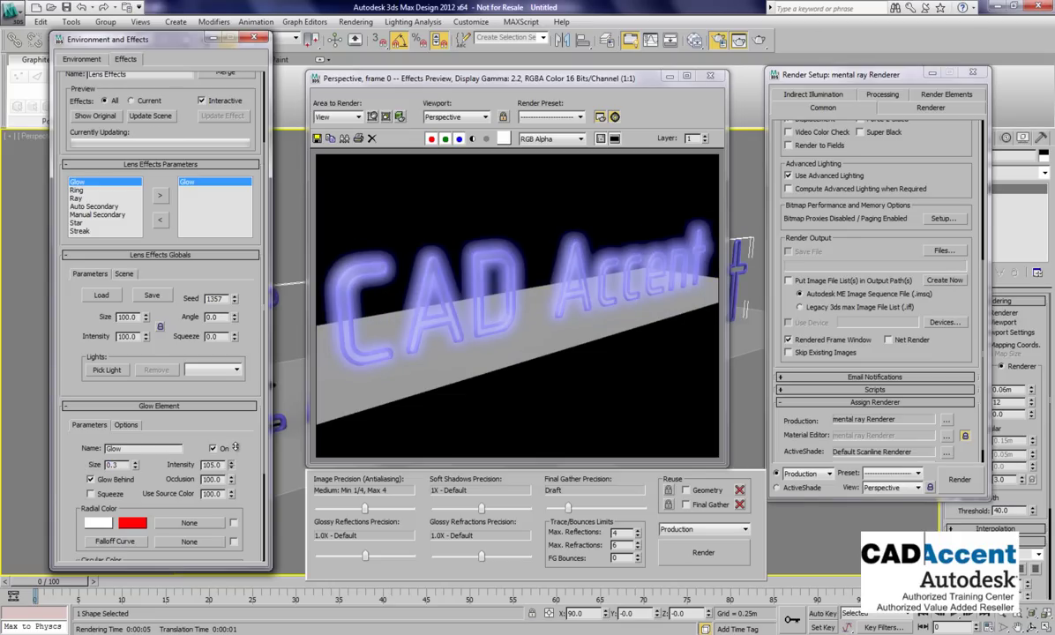
{"action": "left_click_drag", "start_coordinate": [236, 446], "coordinate": [231, 465]}
Add a second Glow element to the lens effects and limit it to Object ID.
{"action": "left_click", "coordinate": [161, 201]}
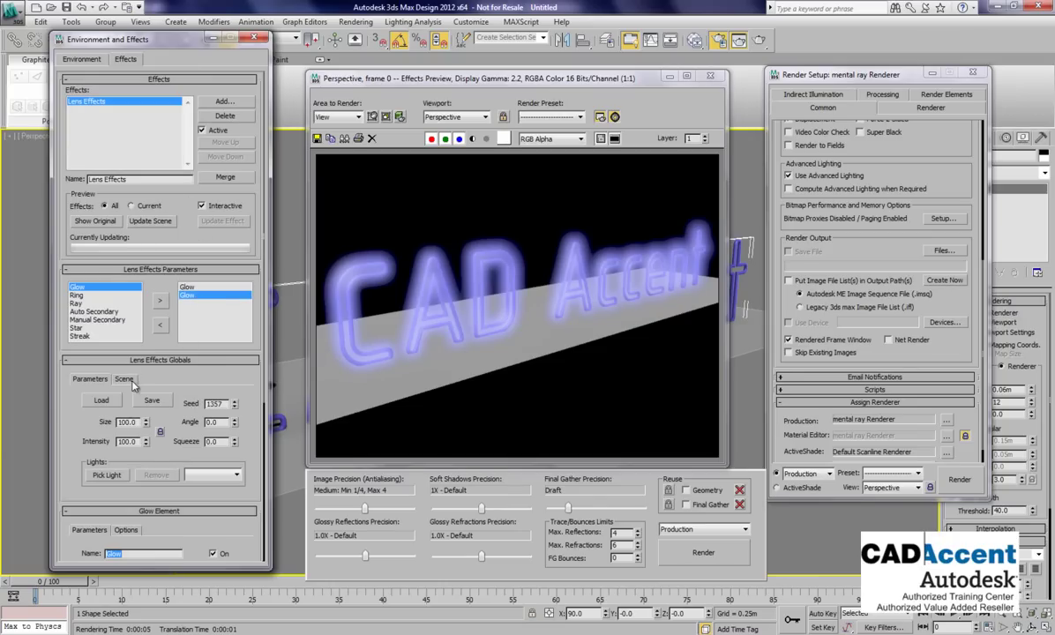
{"action": "left_click_drag", "start_coordinate": [141, 425], "coordinate": [165, 252]}
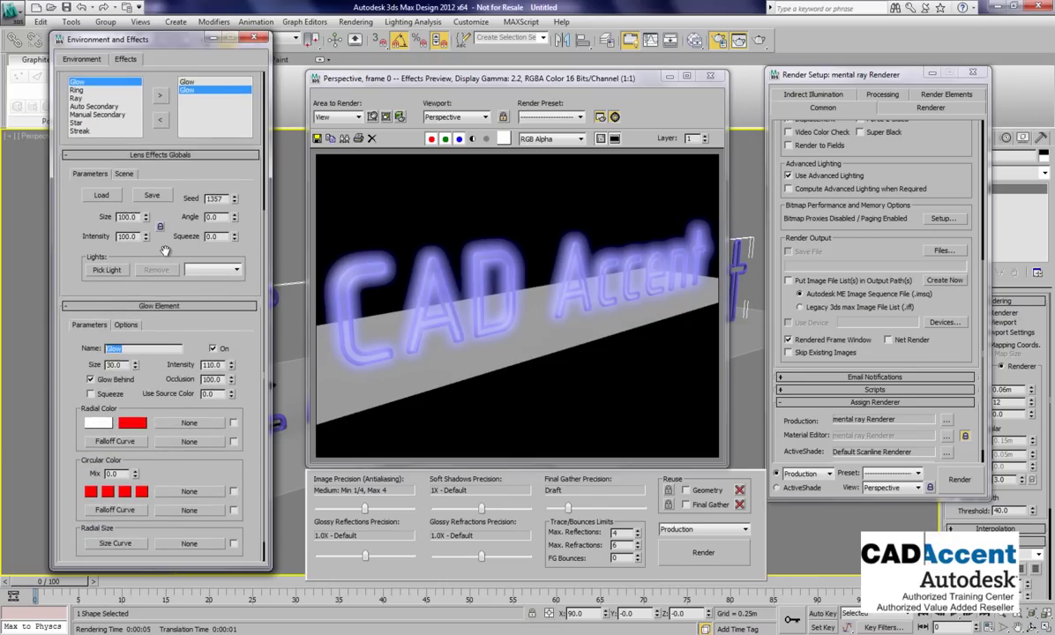
{"action": "left_click", "coordinate": [126, 325]}
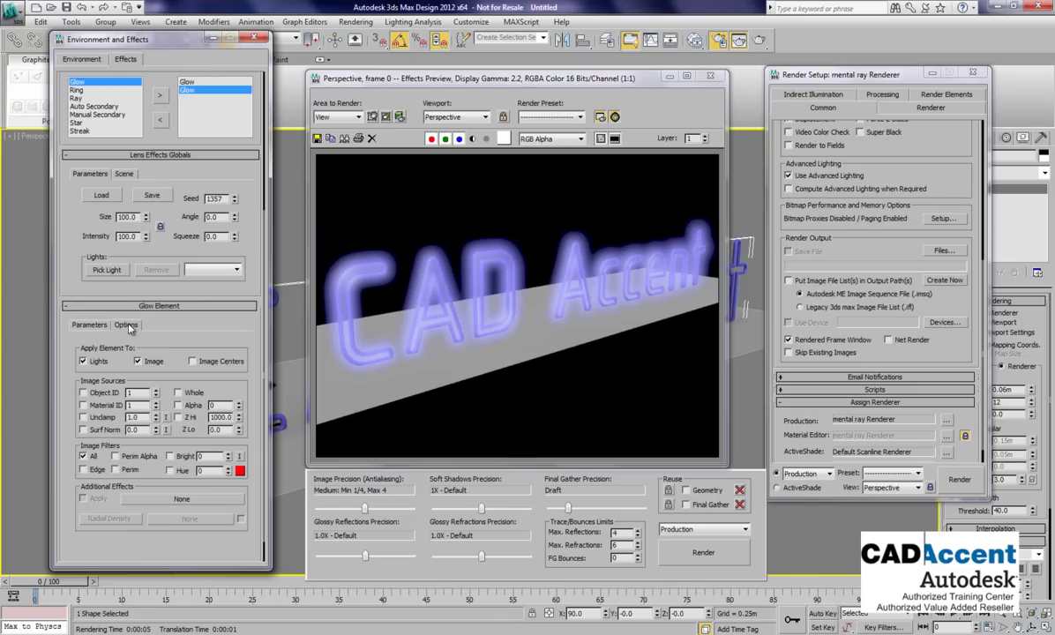
{"action": "left_click", "coordinate": [84, 393]}
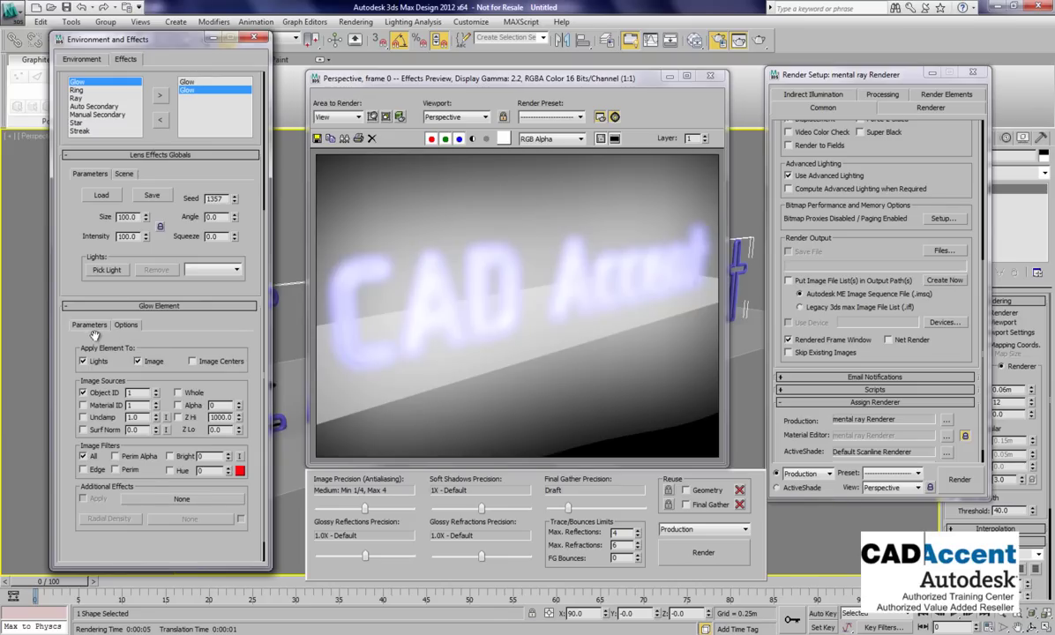
{"action": "left_click", "coordinate": [93, 326]}
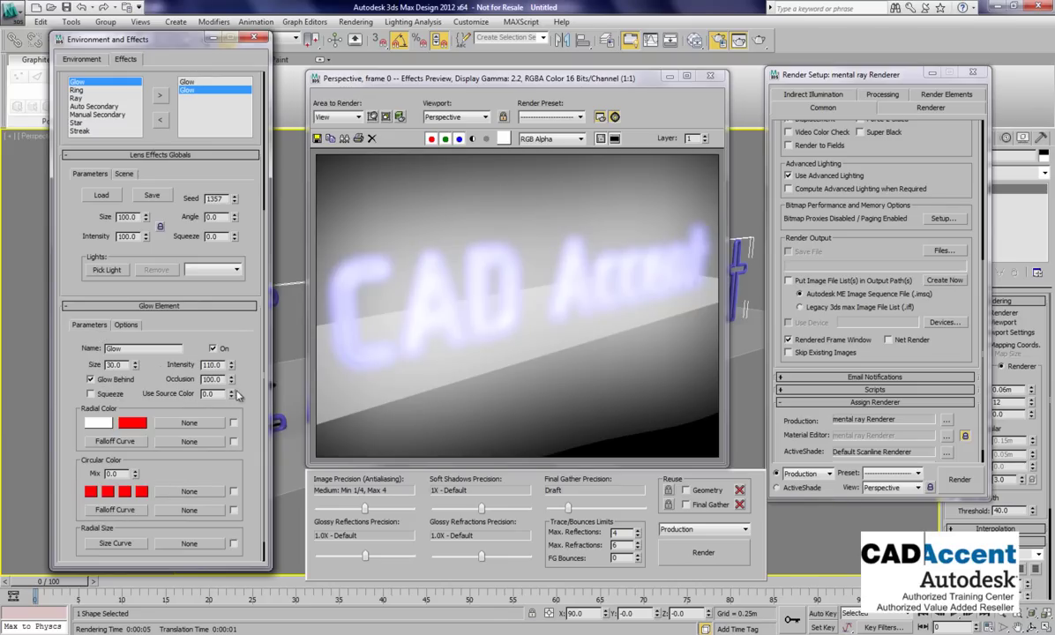
Give the second Glow Use Source Color 46, size 0.5 and intensity 5.
{"action": "left_click_drag", "start_coordinate": [233, 394], "coordinate": [220, 345]}
{"action": "left_click_drag", "start_coordinate": [135, 363], "coordinate": [137, 388]}
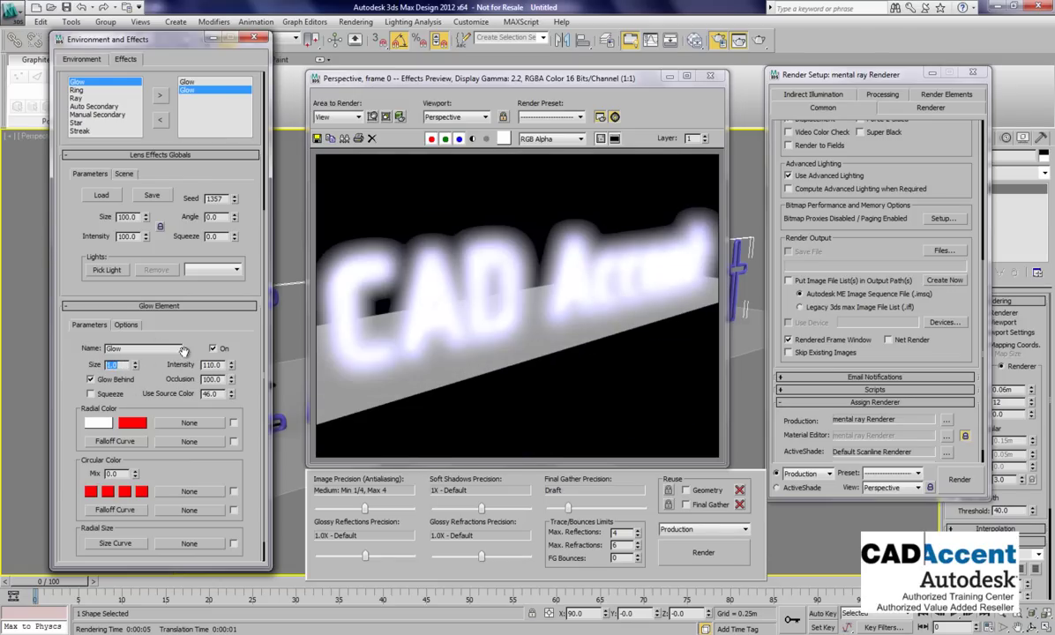
{"action": "left_click", "coordinate": [135, 367]}
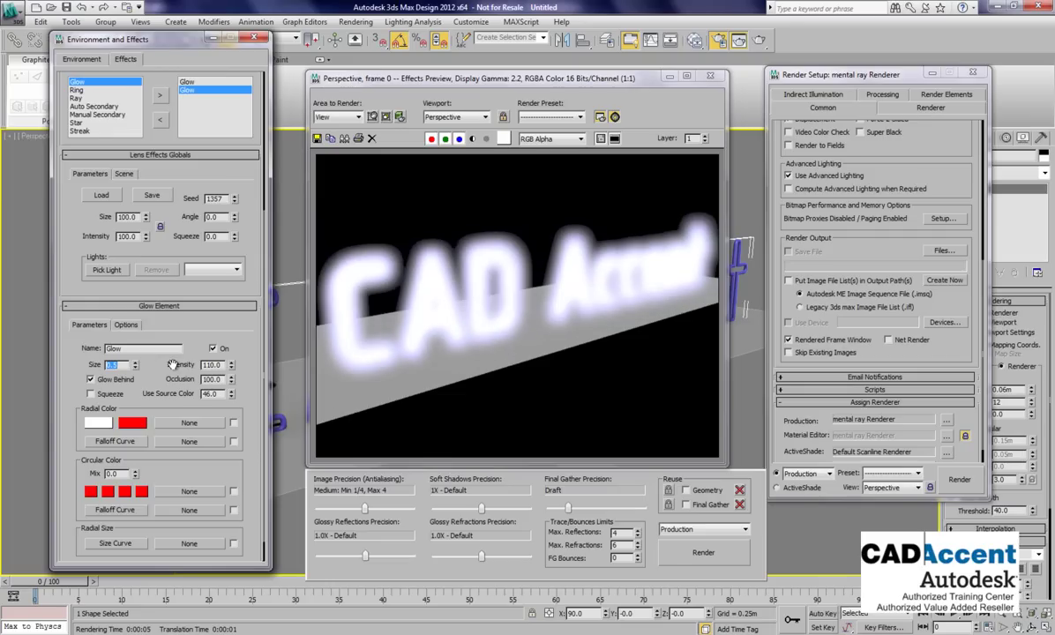
{"action": "left_click_drag", "start_coordinate": [233, 367], "coordinate": [235, 387]}
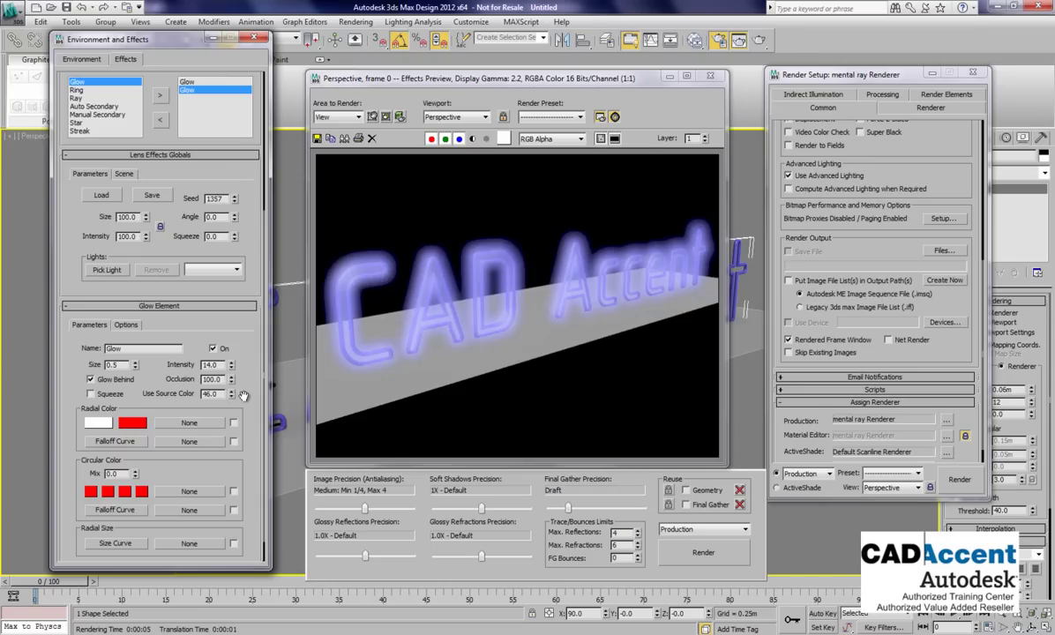
{"action": "left_click_drag", "start_coordinate": [233, 367], "coordinate": [231, 367]}
{"action": "scroll", "coordinate": [228, 388], "scroll_direction": "up", "scroll_amount": 1}
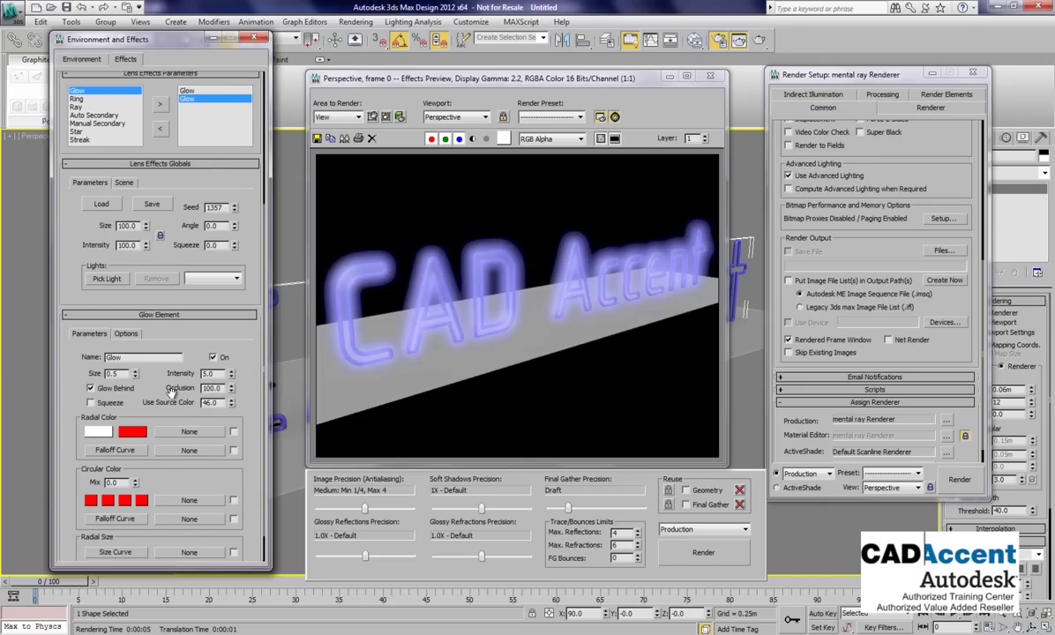
{"action": "scroll", "coordinate": [232, 368], "scroll_direction": "down", "scroll_amount": 3}
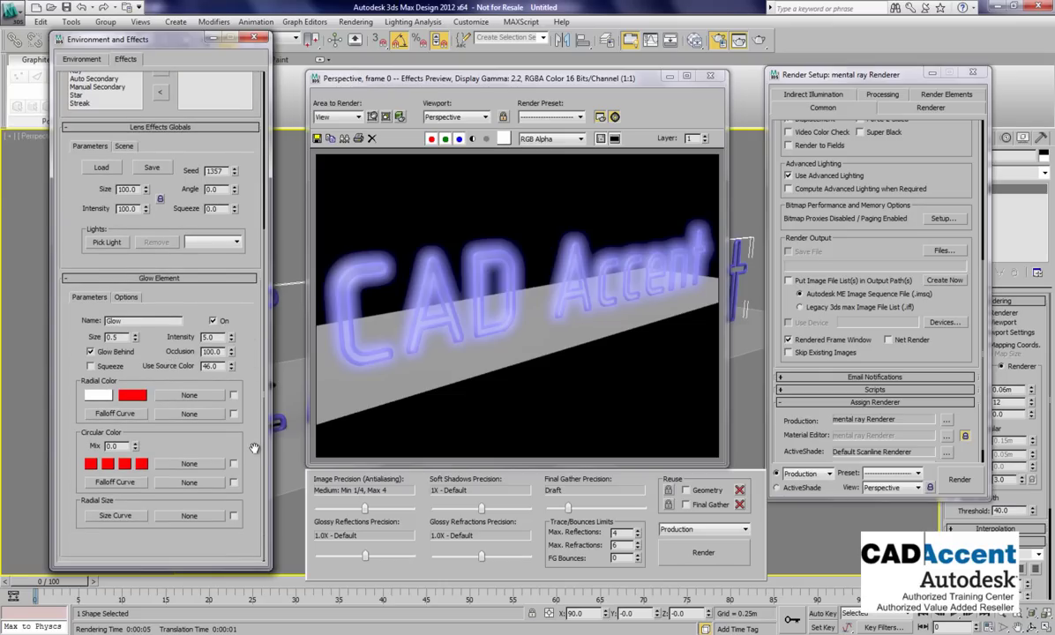
Close the Environment and Effects, effects preview and Render Setup windows.
{"action": "left_click", "coordinate": [256, 41]}
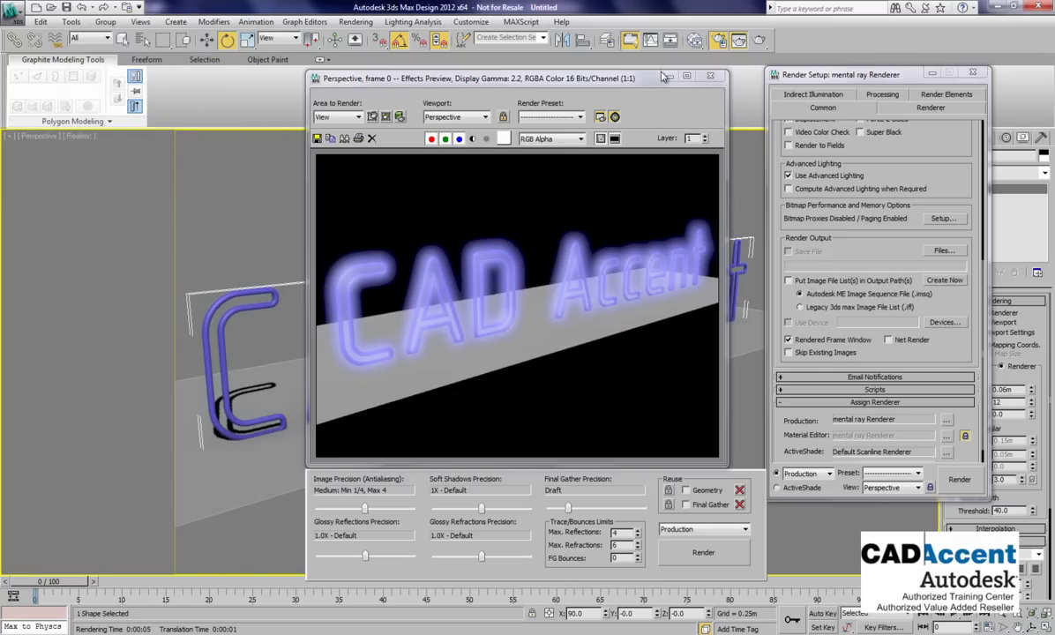
{"action": "left_click", "coordinate": [711, 78]}
{"action": "left_click", "coordinate": [973, 73]}
Orbit the Perspective view to face the CAD Accent text and render it.
{"action": "key", "text": "w"}
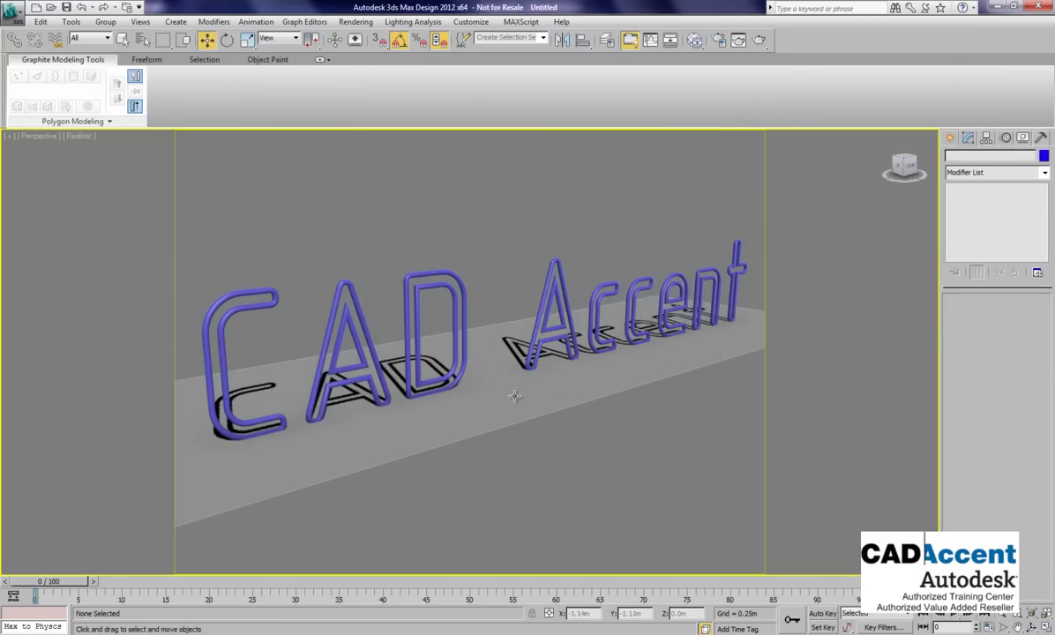
{"action": "mouse_move", "coordinate": [470, 384]}
{"action": "middle_mouse_down", "text": "alt"}
{"action": "mouse_move", "coordinate": [510, 390]}
{"action": "mouse_move", "coordinate": [464, 370]}
{"action": "mouse_move", "coordinate": [420, 377]}
{"action": "mouse_move", "coordinate": [451, 369]}
{"action": "mouse_move", "coordinate": [429, 407]}
{"action": "middle_mouse_up", "text": "alt"}
{"action": "scroll", "coordinate": [432, 378], "scroll_direction": "up", "scroll_amount": 2}
{"action": "scroll", "coordinate": [454, 381], "scroll_direction": "down", "scroll_amount": 3}
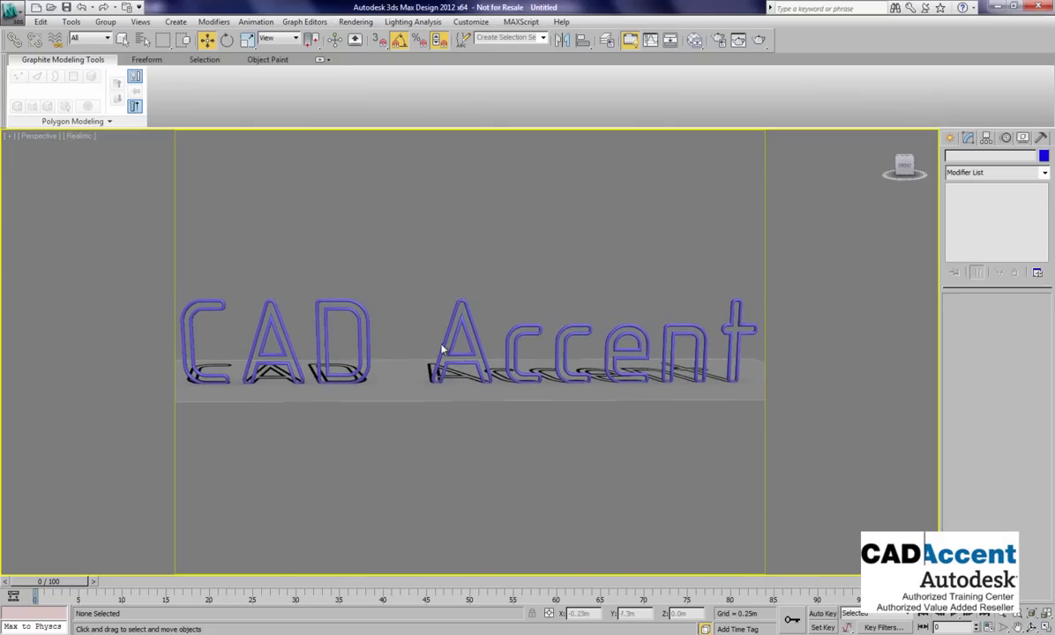
{"action": "left_click", "coordinate": [759, 41]}
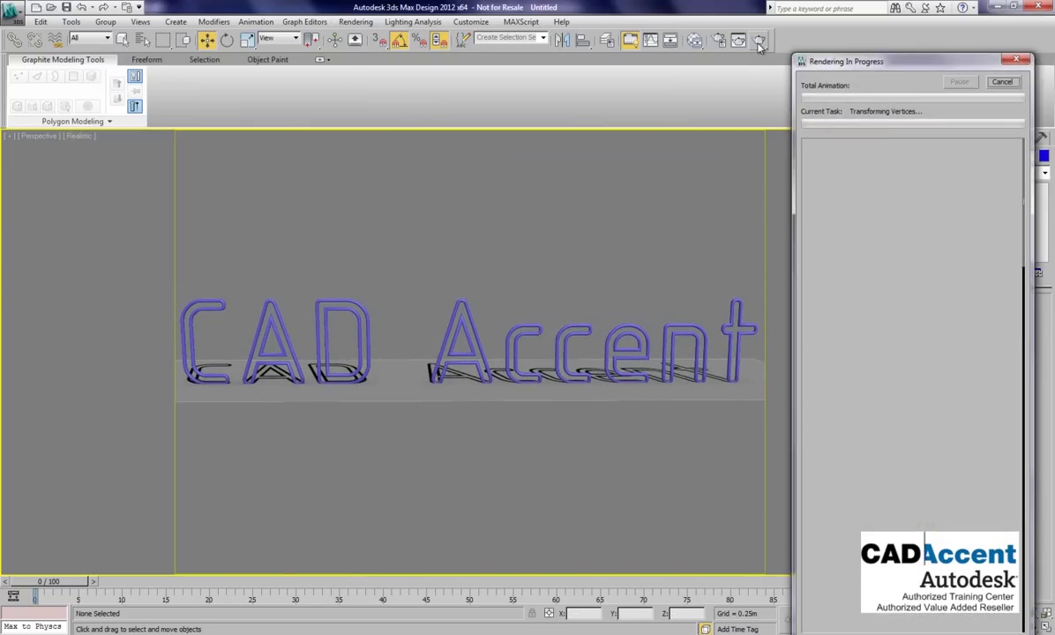